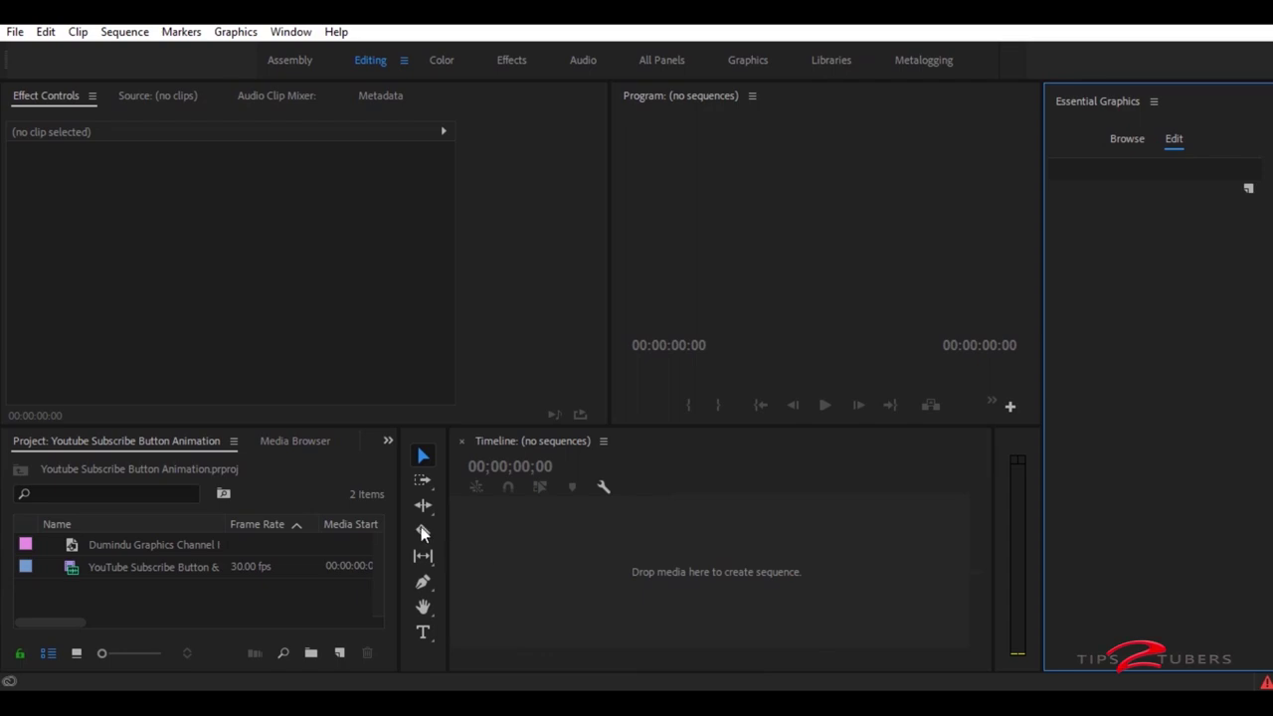
- Create a new 1920×1080, 30 fps legacy title named 'Animating bar' from the File menu
left_click(14, 33)
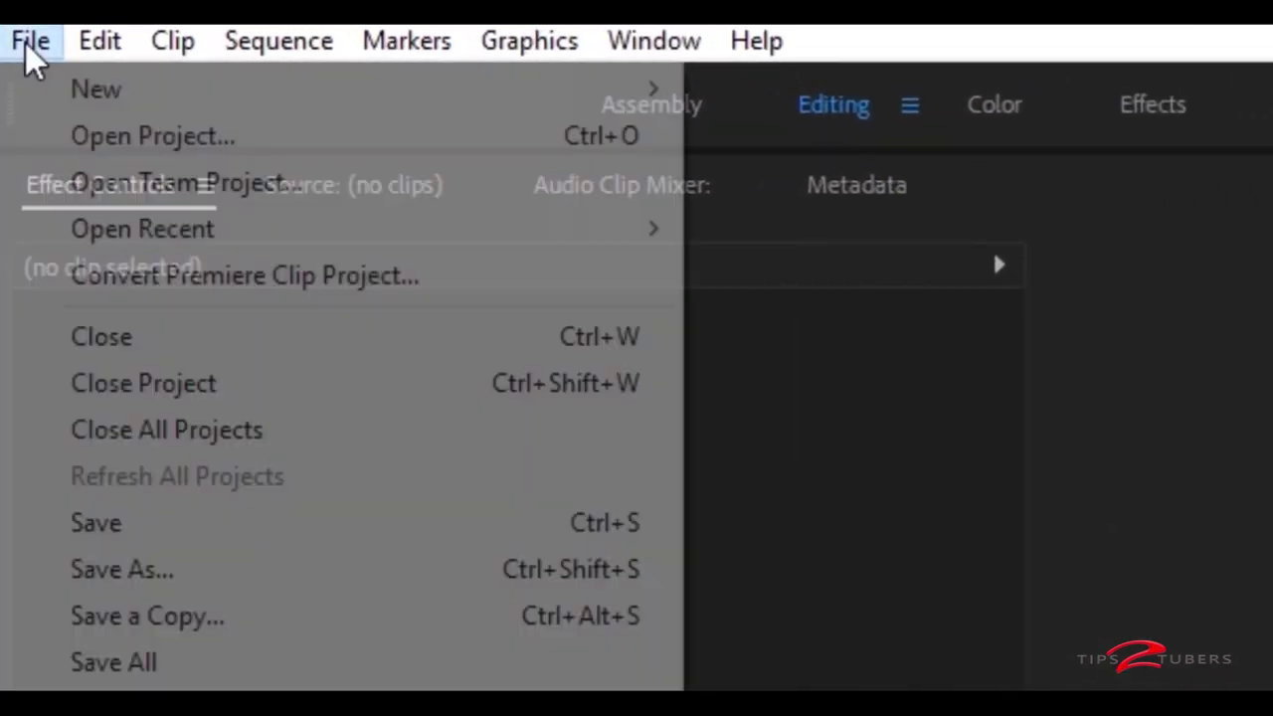
mouse_move(53, 105)
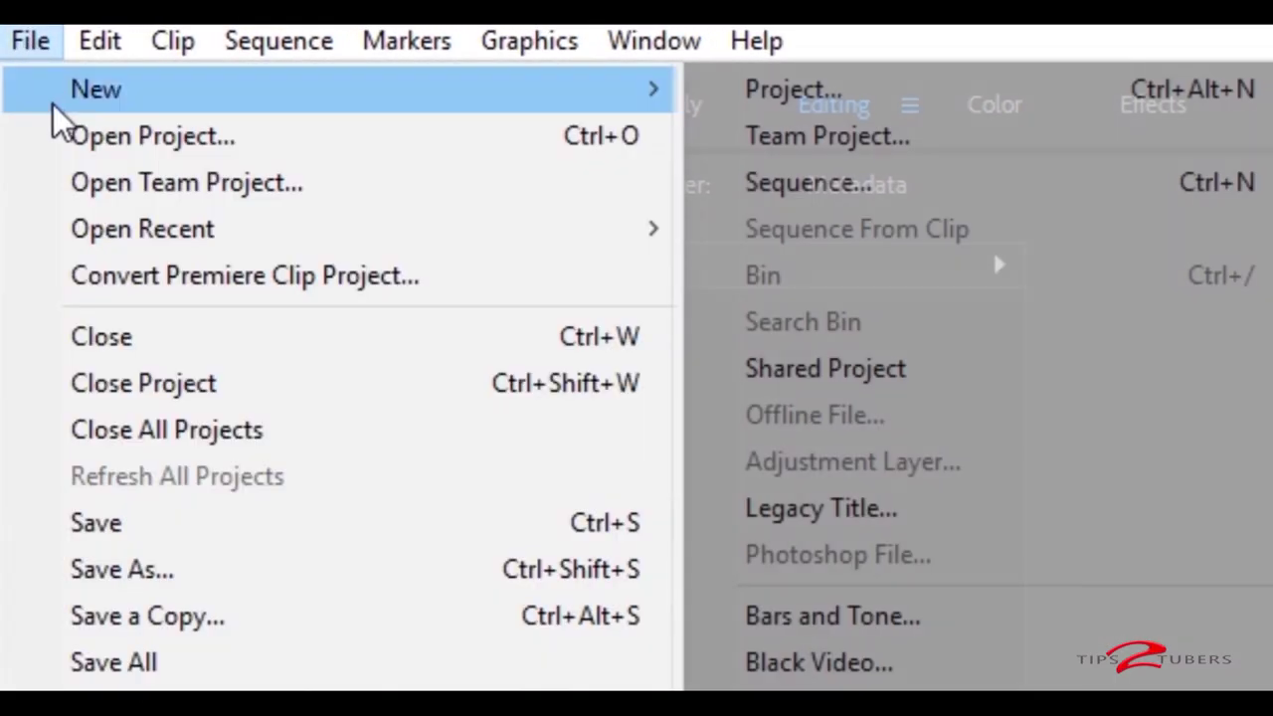
left_click(805, 505)
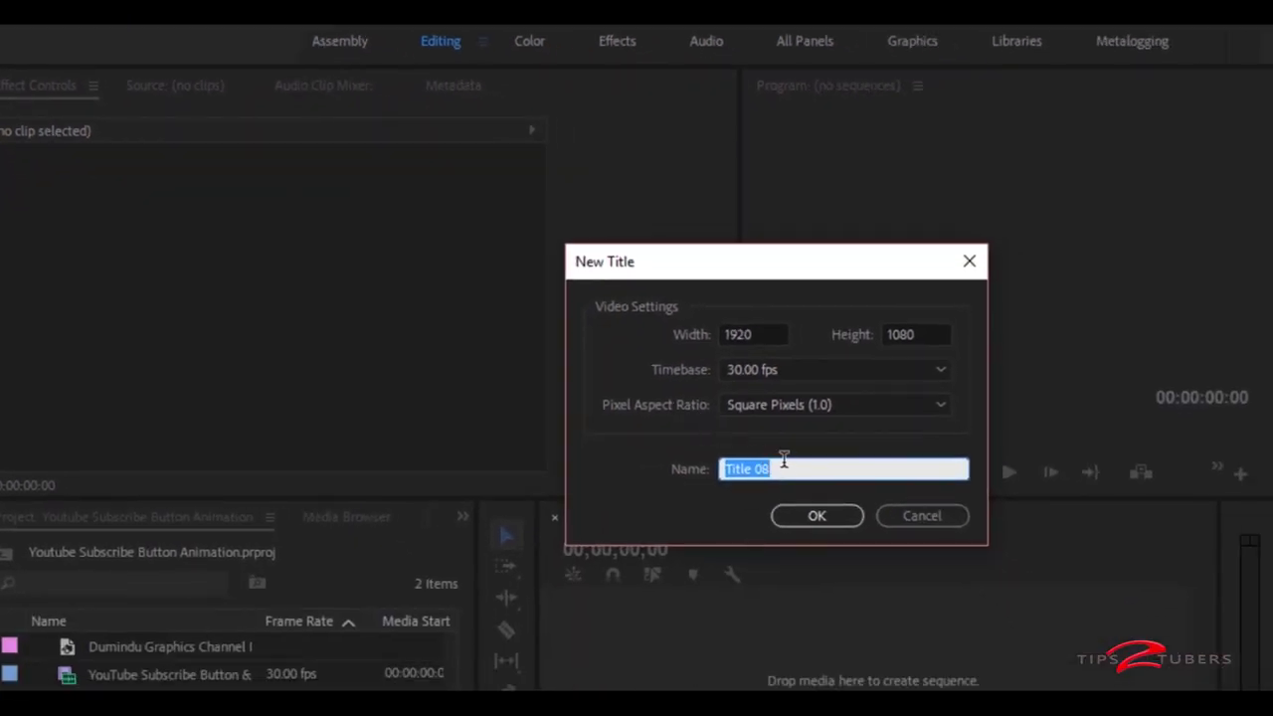
type("Animating bar")
left_click(822, 514)
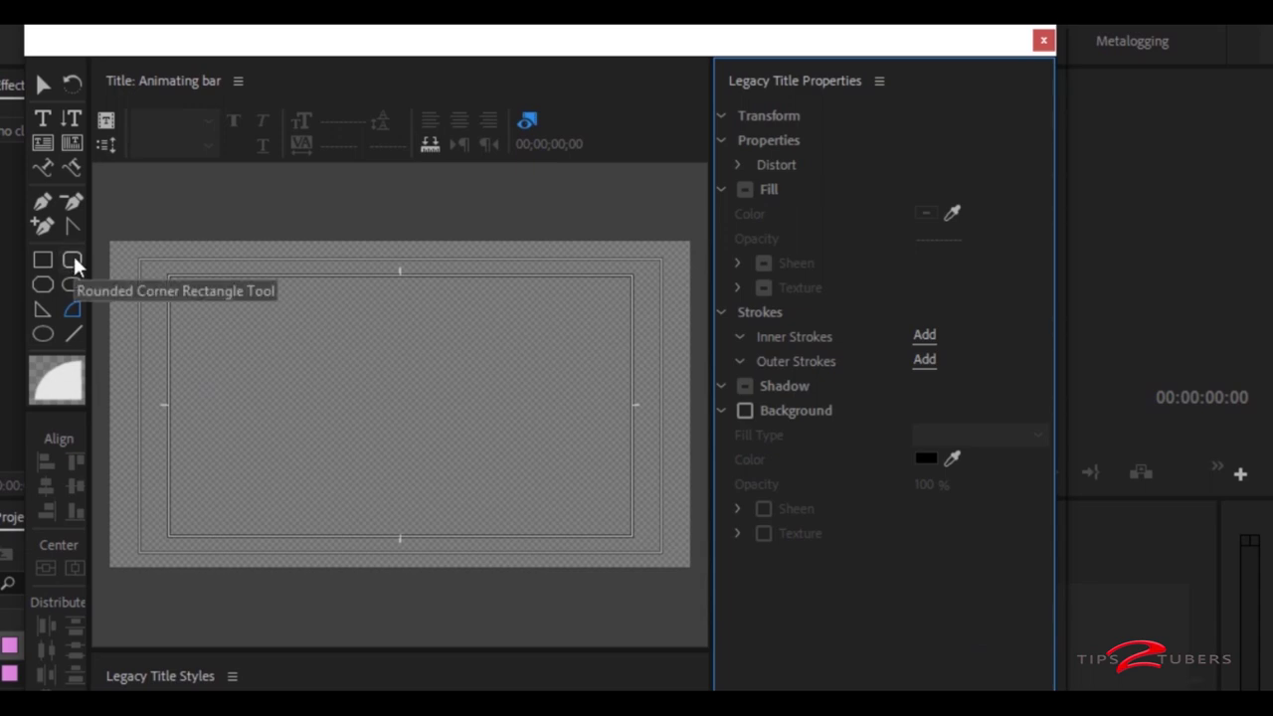
- Draw a wide rounded-corner rectangle bar with a 4% fillet size
left_click(73, 261)
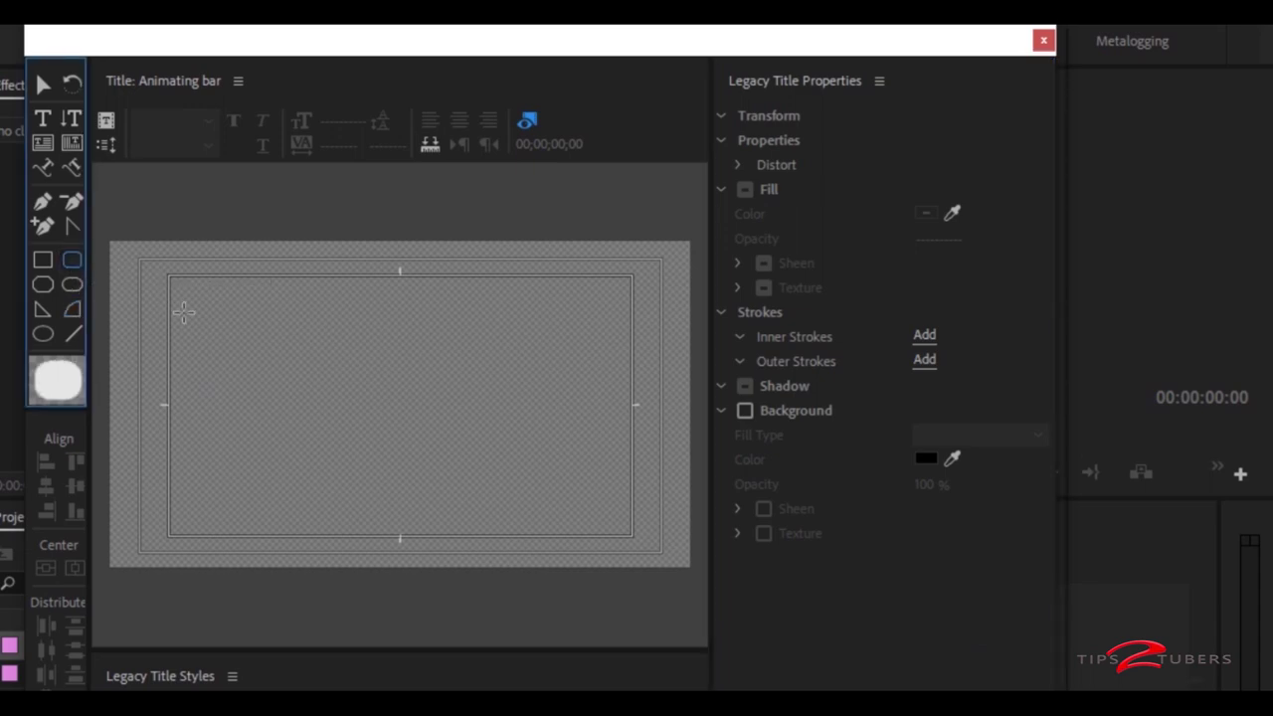
mouse_move(247, 350)
left_mouse_down()
mouse_move(273, 391)
mouse_move(590, 470)
mouse_move(652, 459)
left_mouse_up()
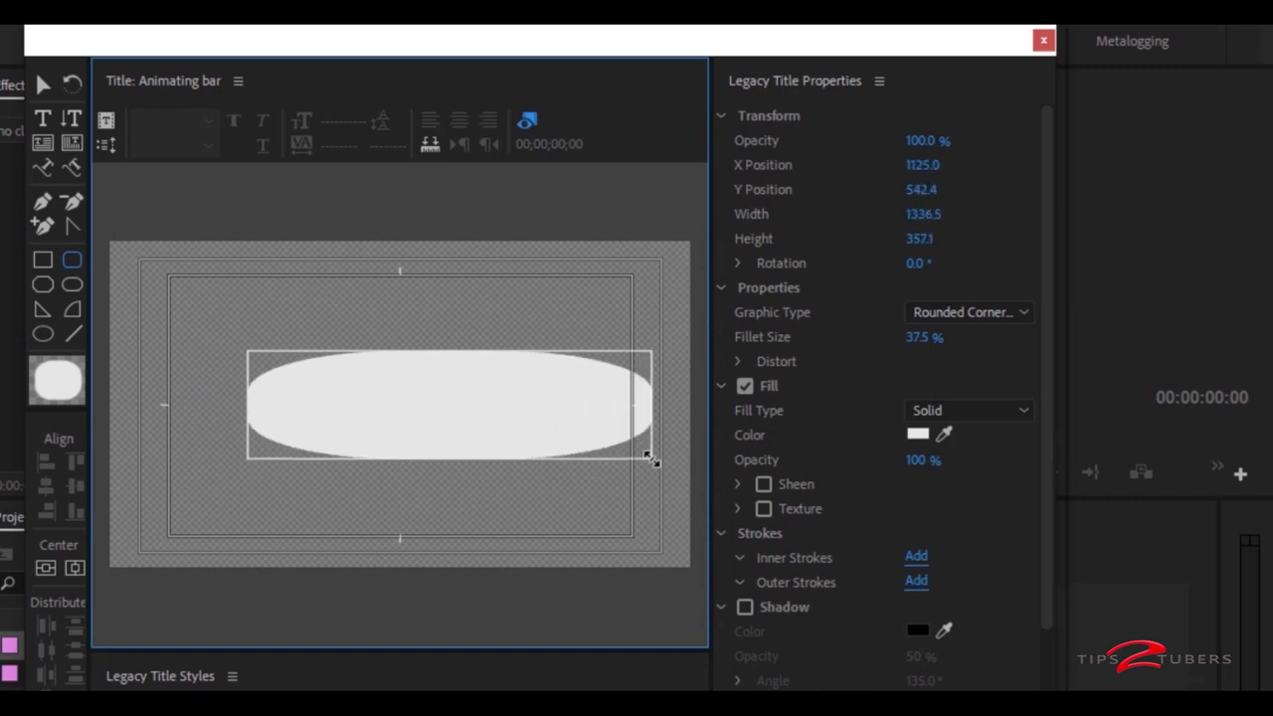
left_click(923, 337)
type("4")
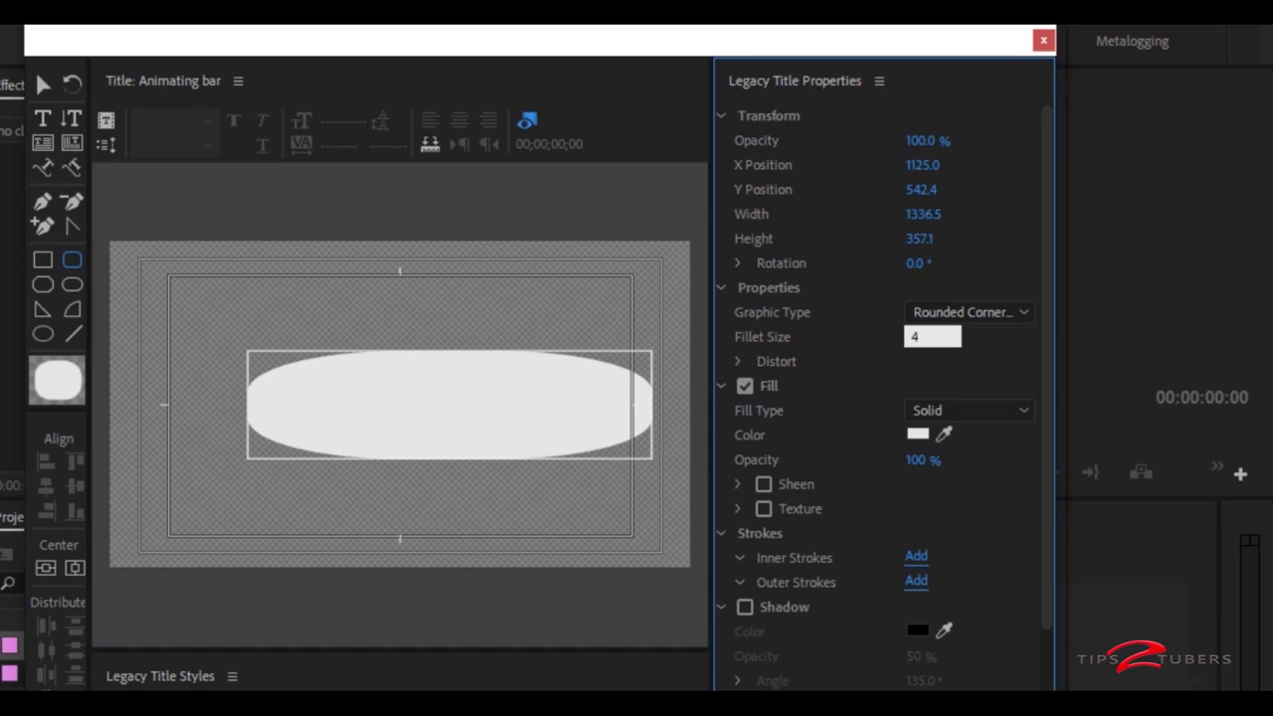
key("Return")
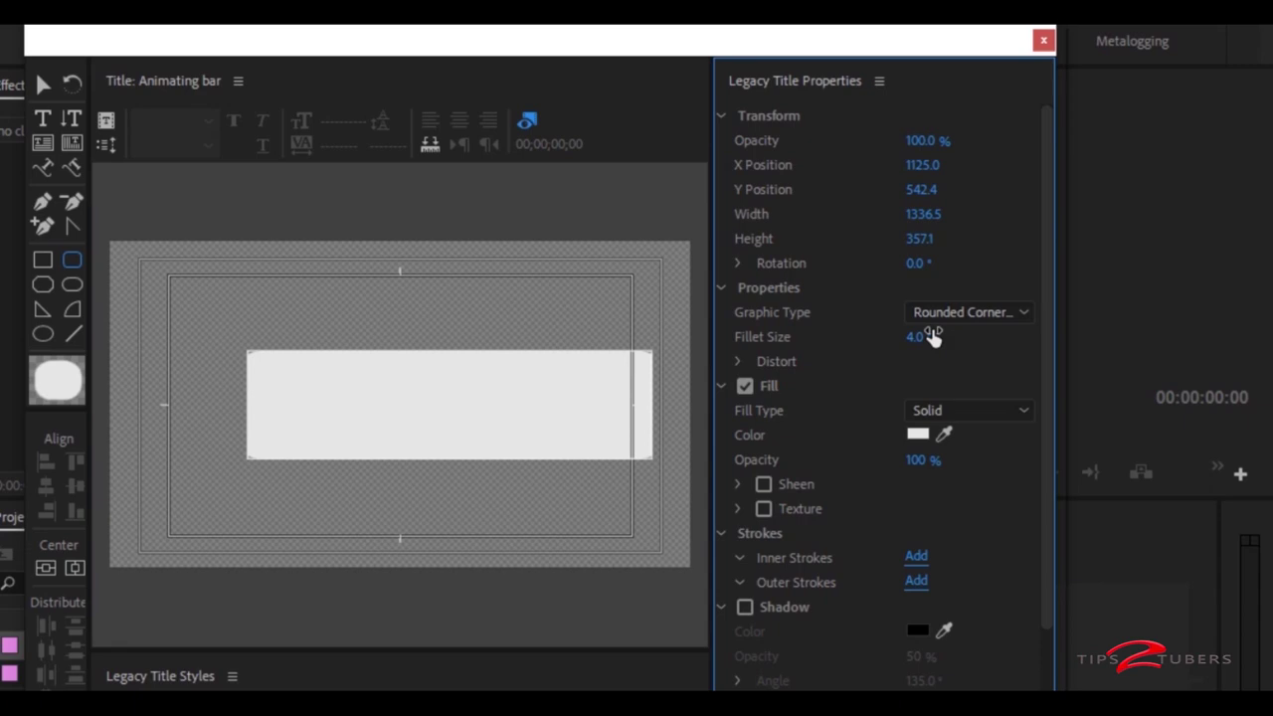
- Centre the bar horizontally, fill it with pure white FFFFFF, and close the title editor
left_click(510, 384)
left_click(195, 435)
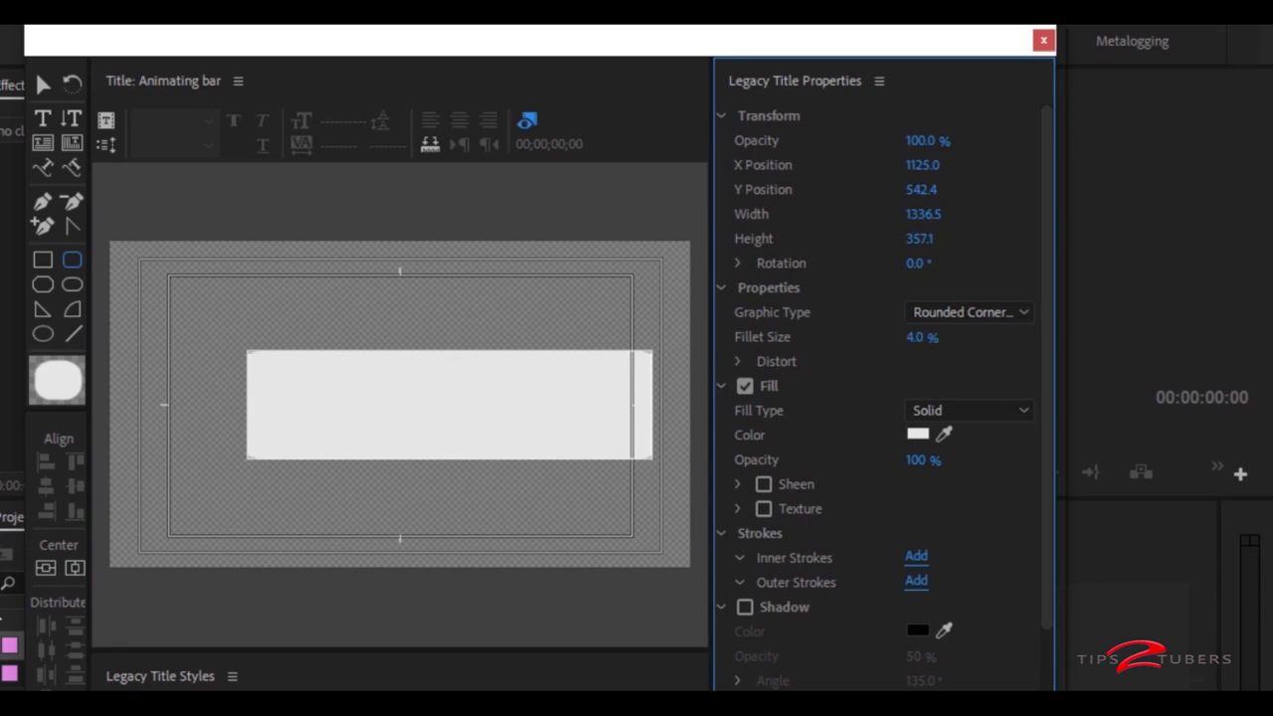
left_click(76, 570)
left_click(45, 569)
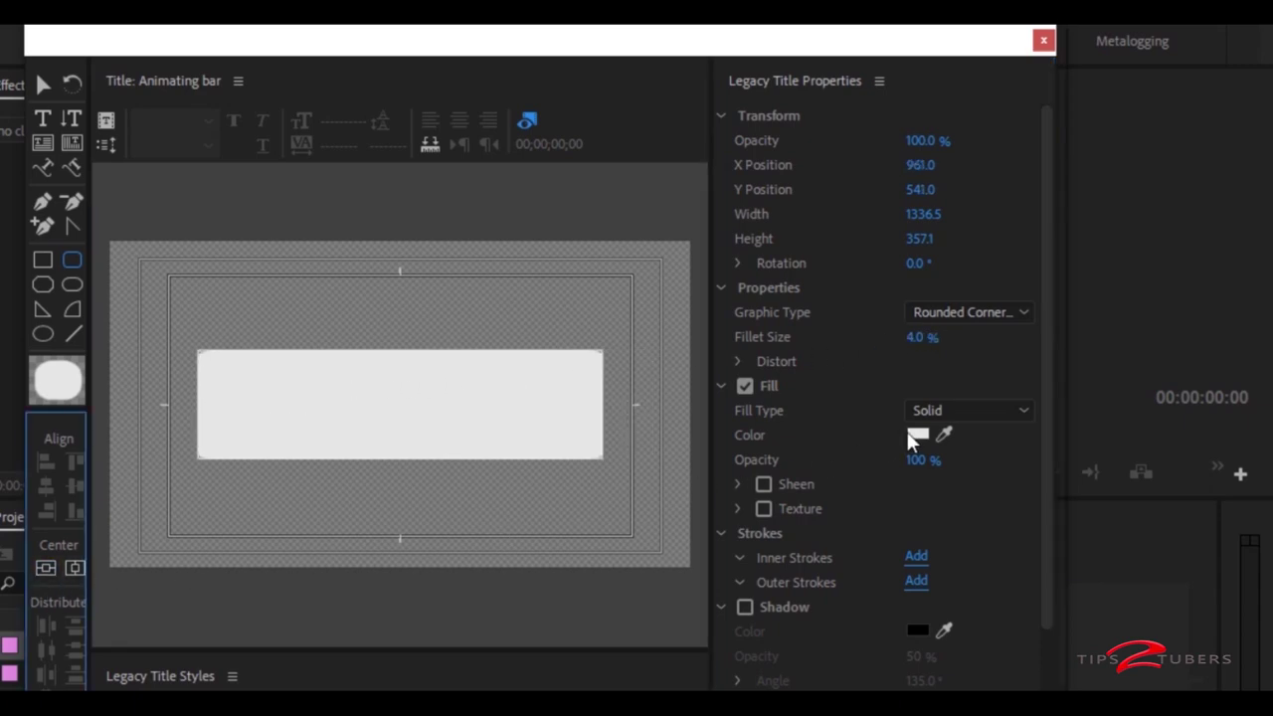
left_click(917, 434)
left_click_drag(521, 577, 481, 656)
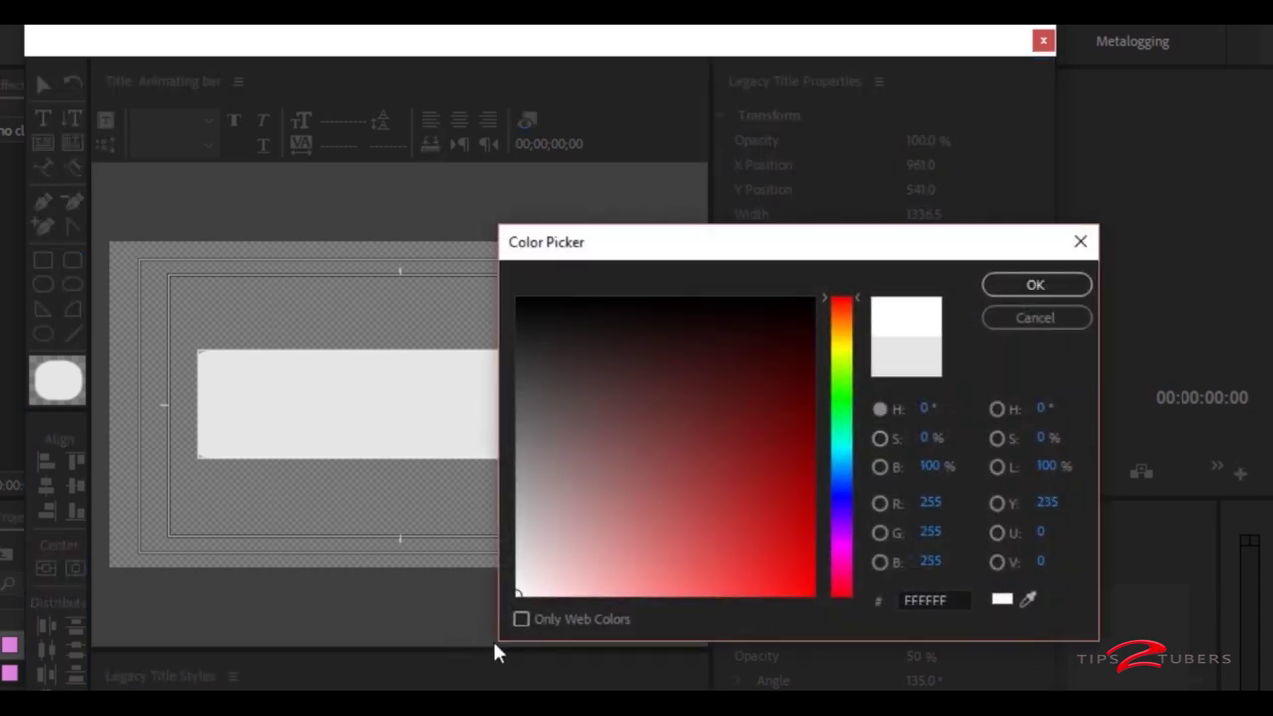
left_click(1043, 293)
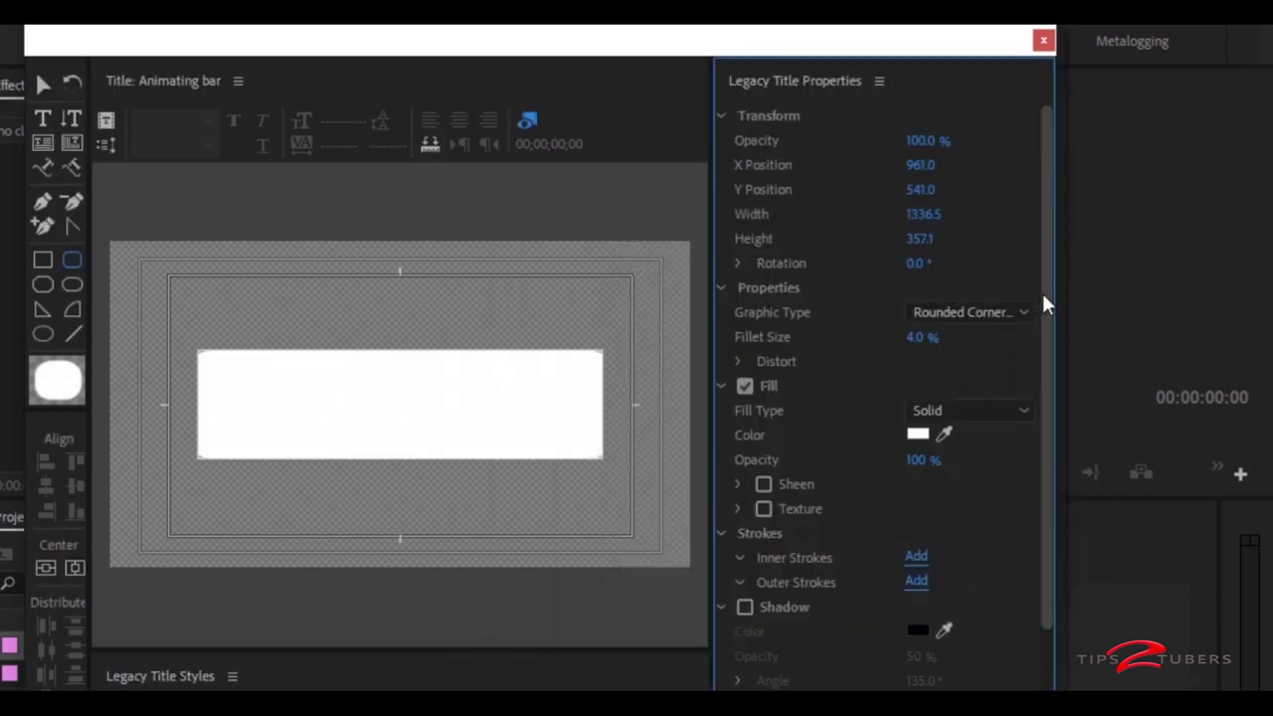
left_click(1043, 40)
- Build a sequence from the Animating bar title and layer the DG logo on V2 above it
left_click(249, 518)
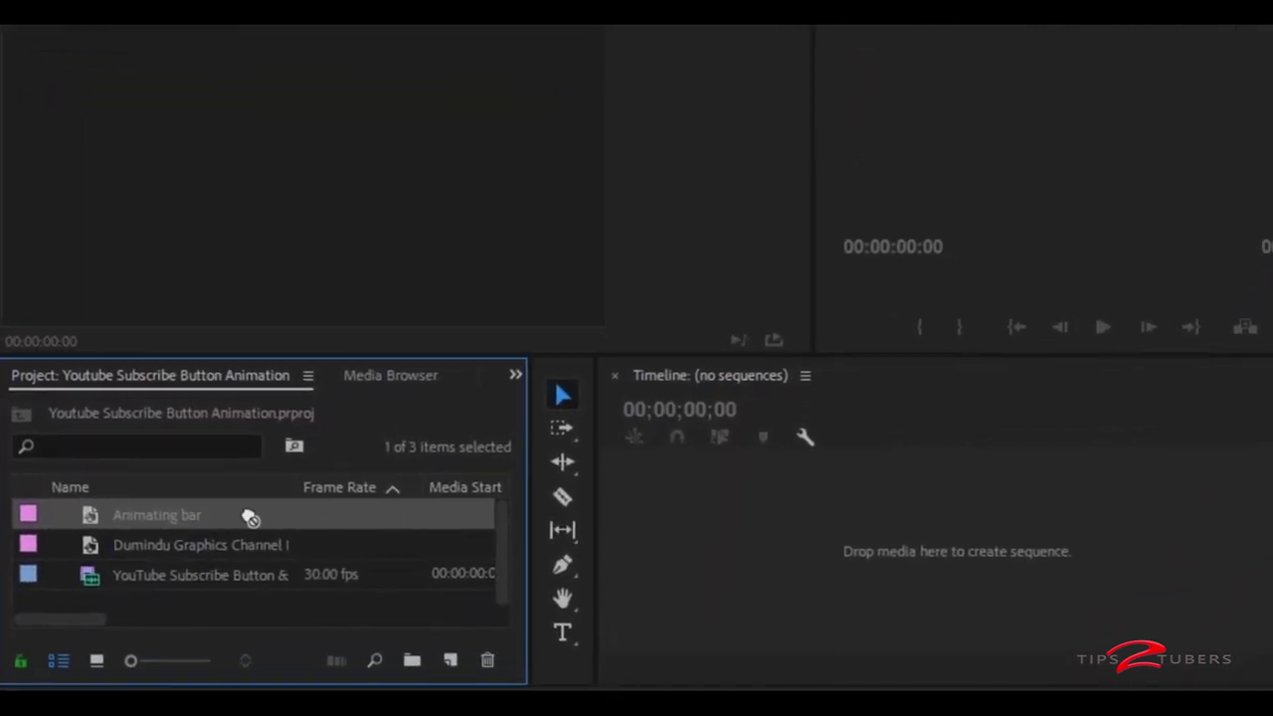
left_click_drag(248, 517, 588, 580)
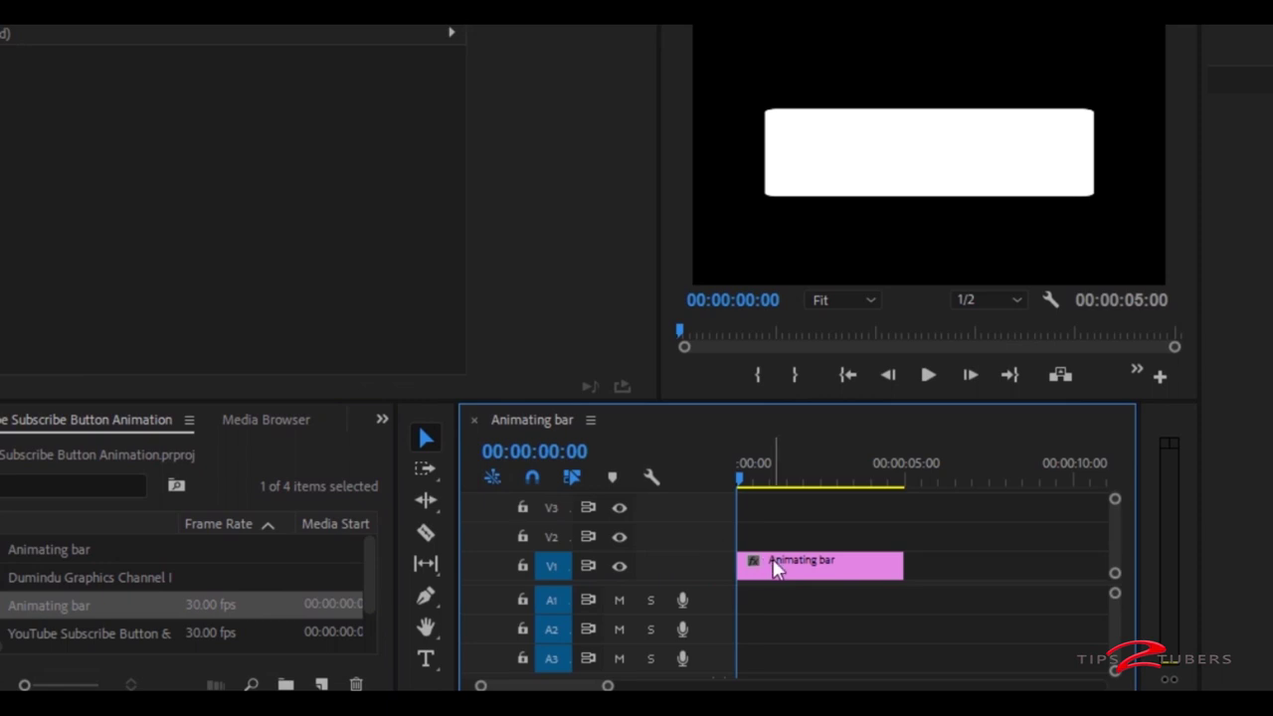
left_click(82, 580)
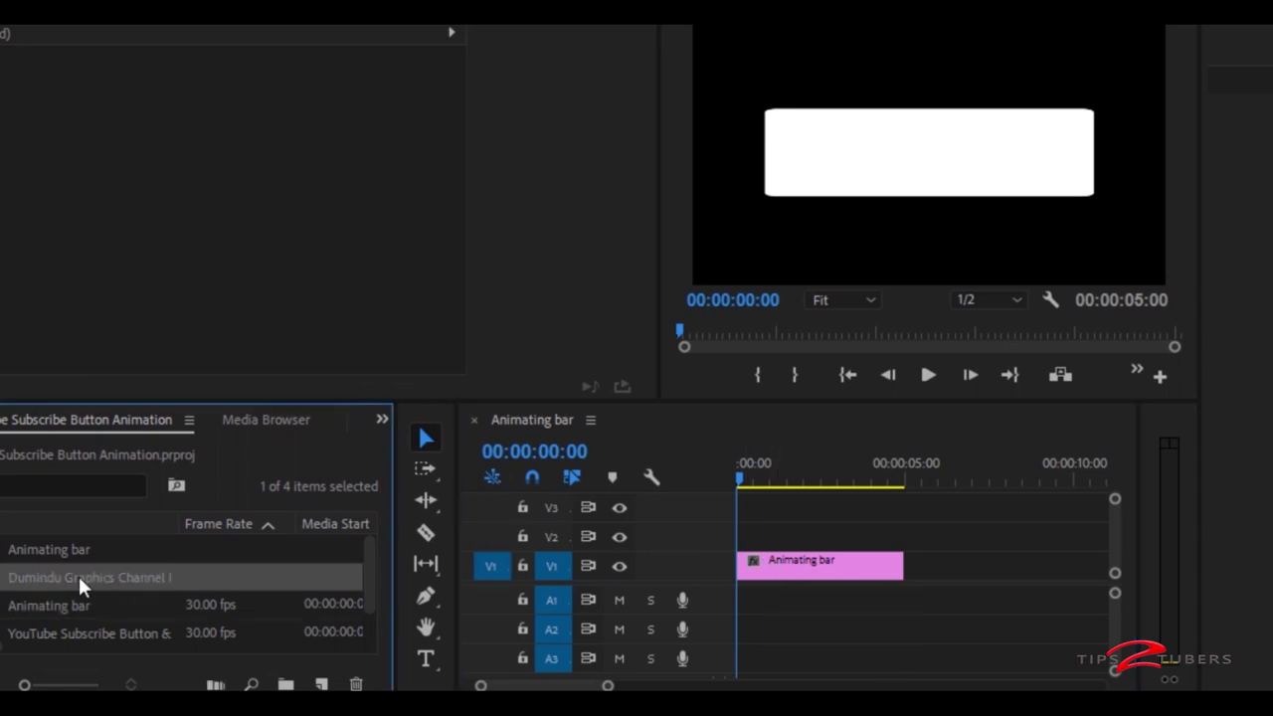
left_click_drag(414, 583, 743, 533)
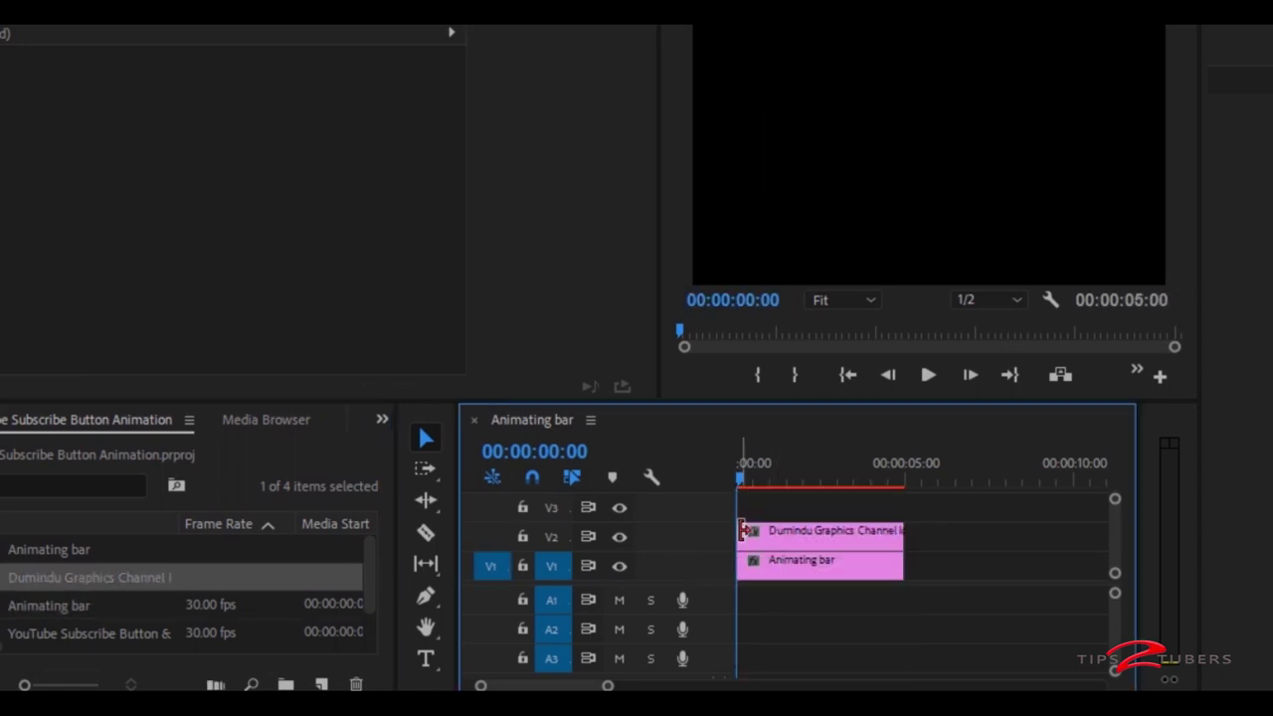
- Scale the DG logo to 35% and move it to the bar's left end
left_click(761, 528)
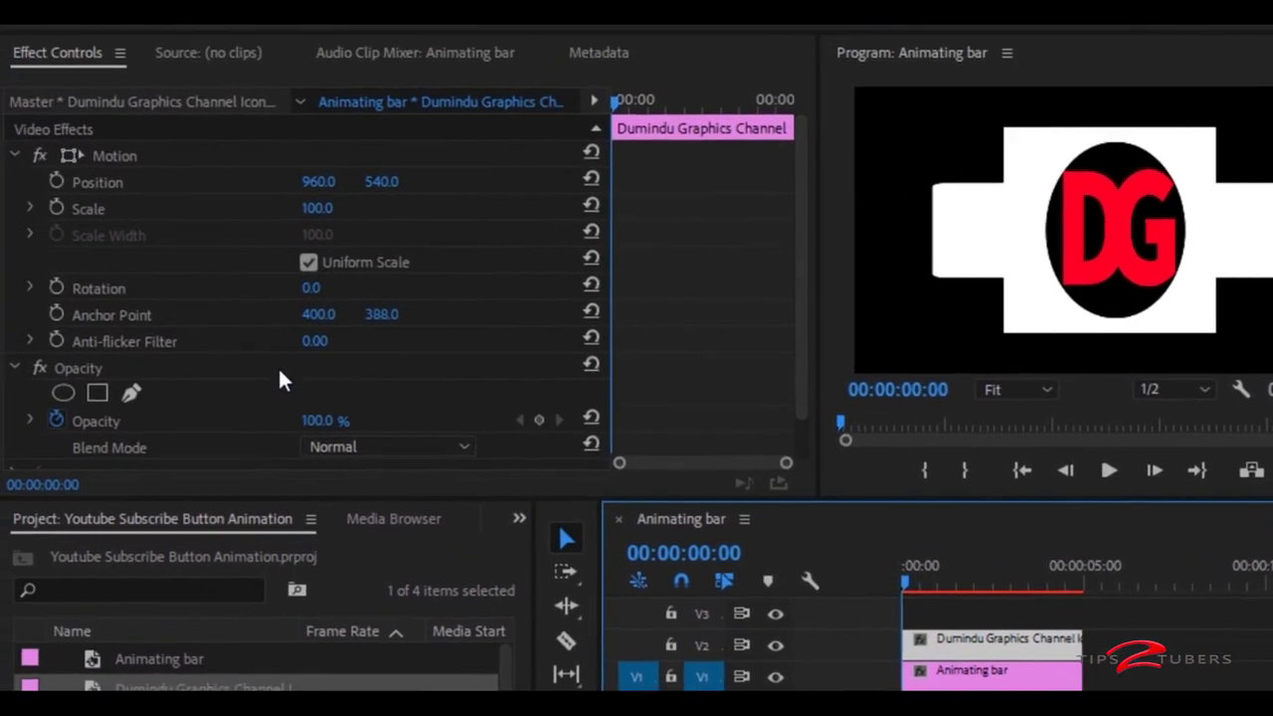
left_click(334, 204)
type("35")
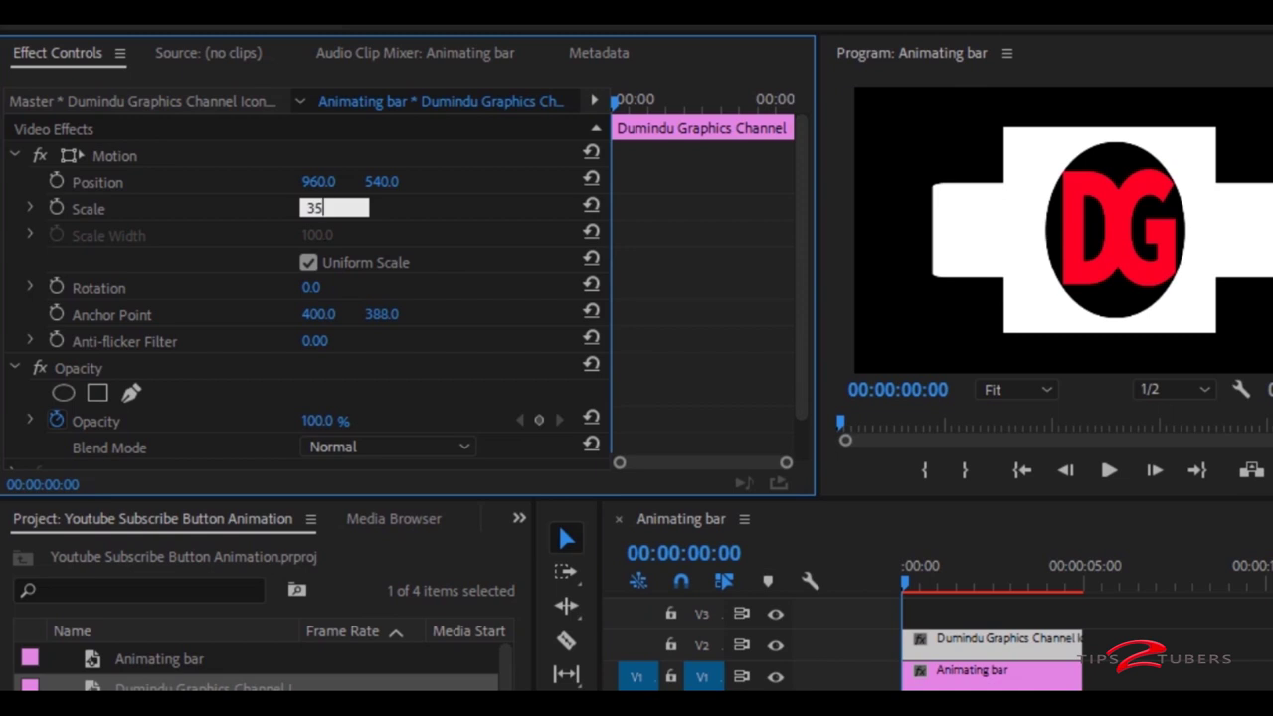
key("Return")
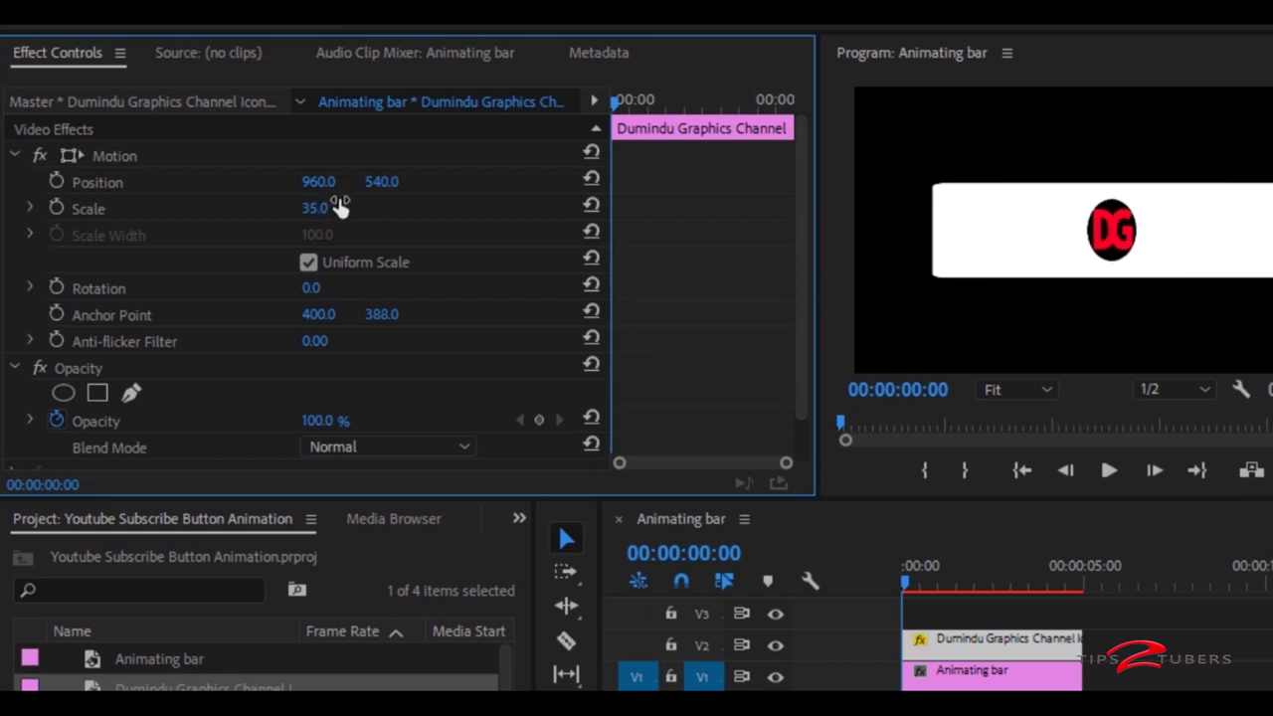
left_click(99, 154)
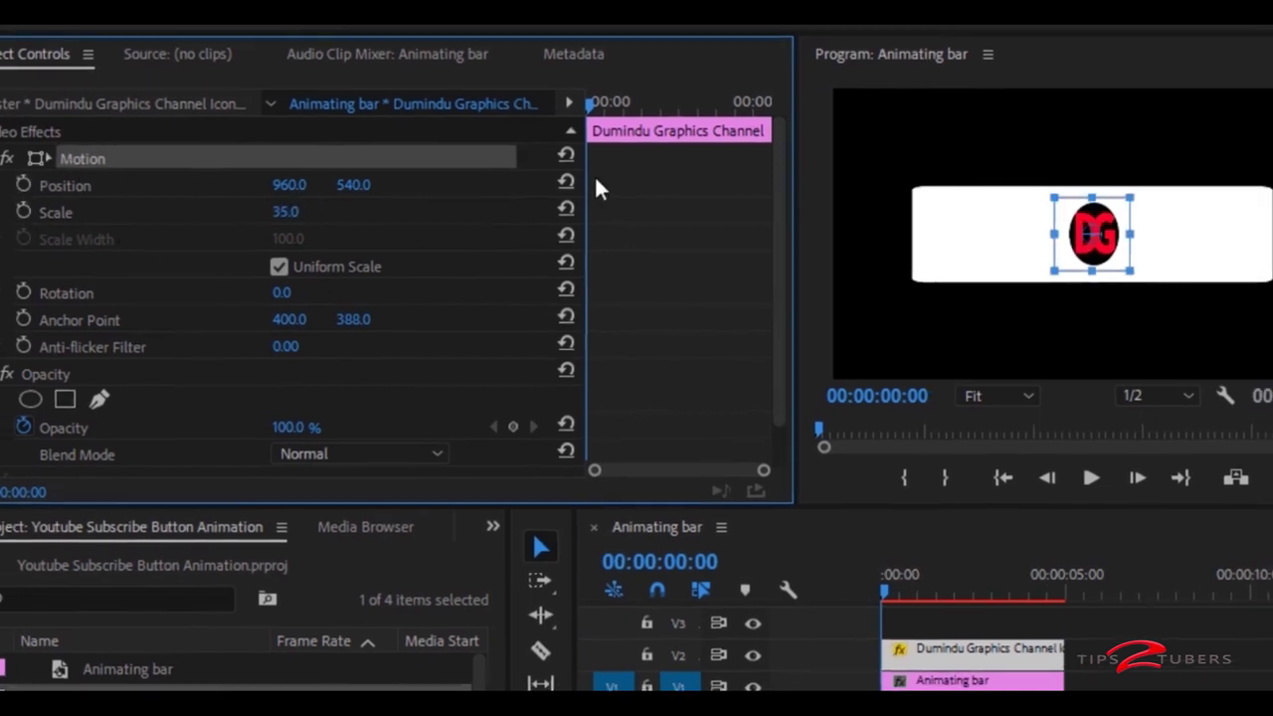
left_click_drag(970, 267, 857, 284)
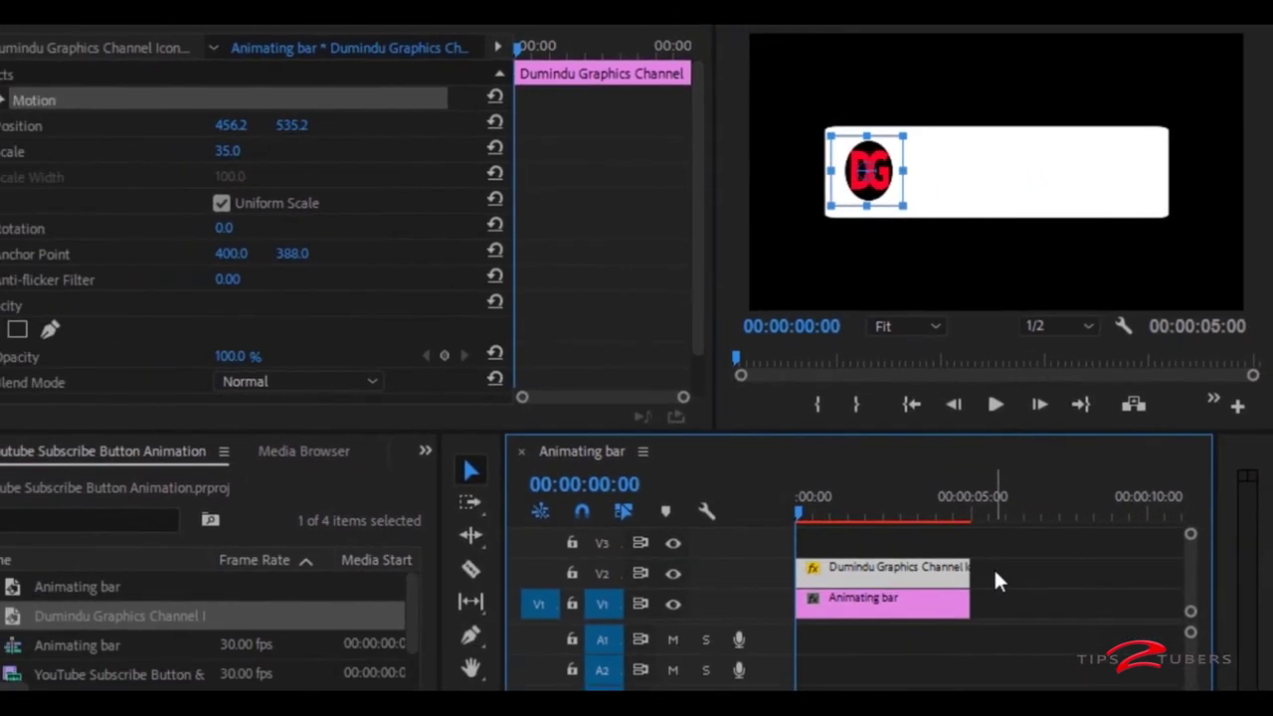
left_click(999, 537)
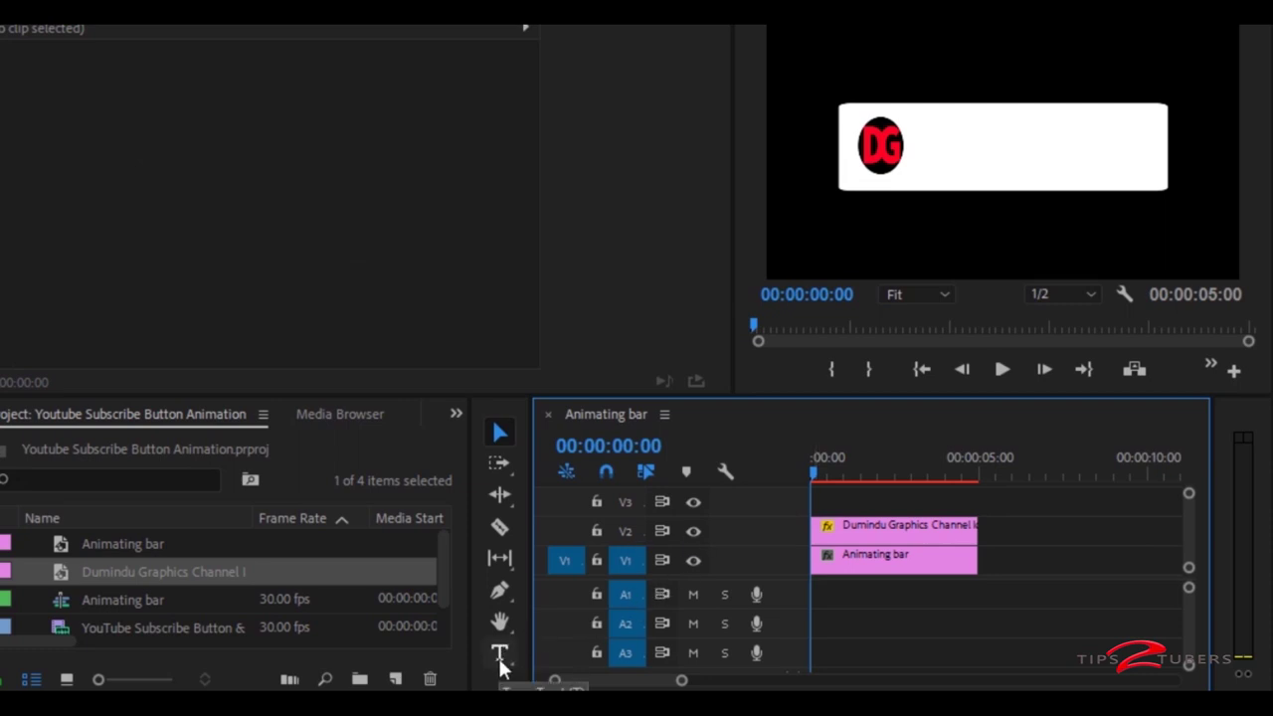
- Type the text 'Dumindu Graphics' on the white bar
key("t")
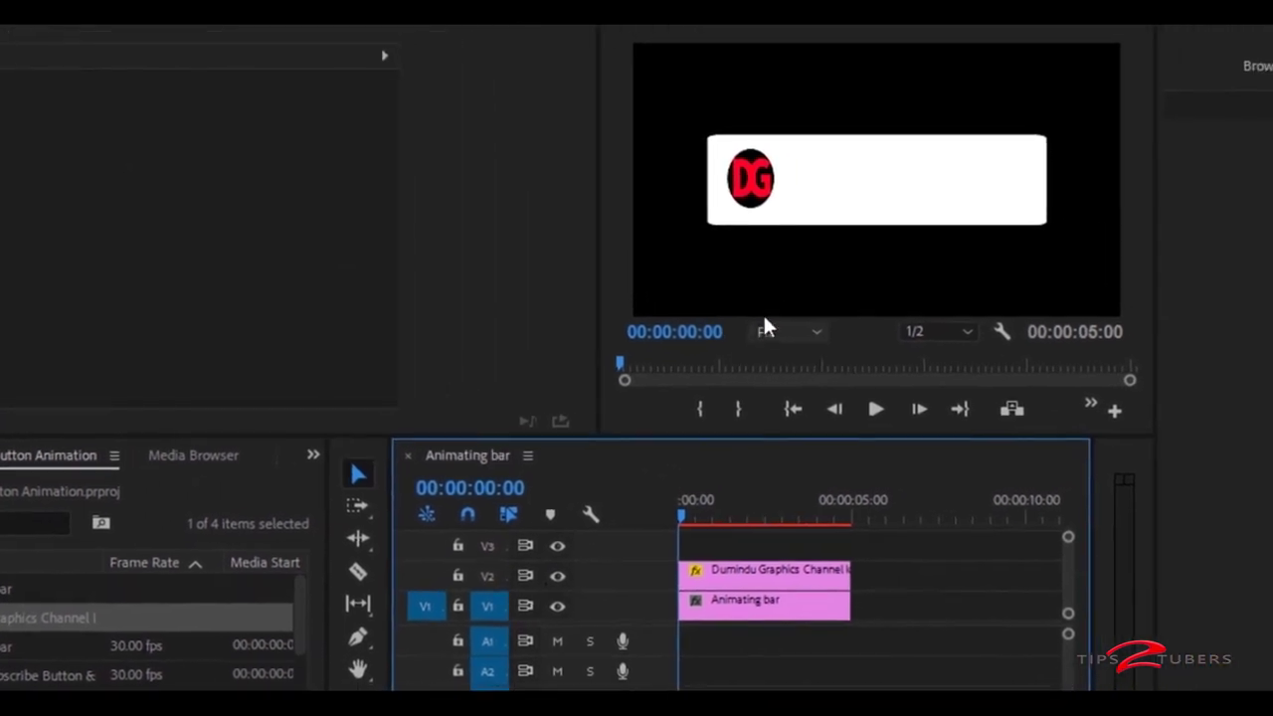
left_click(587, 227)
type("Dumi")
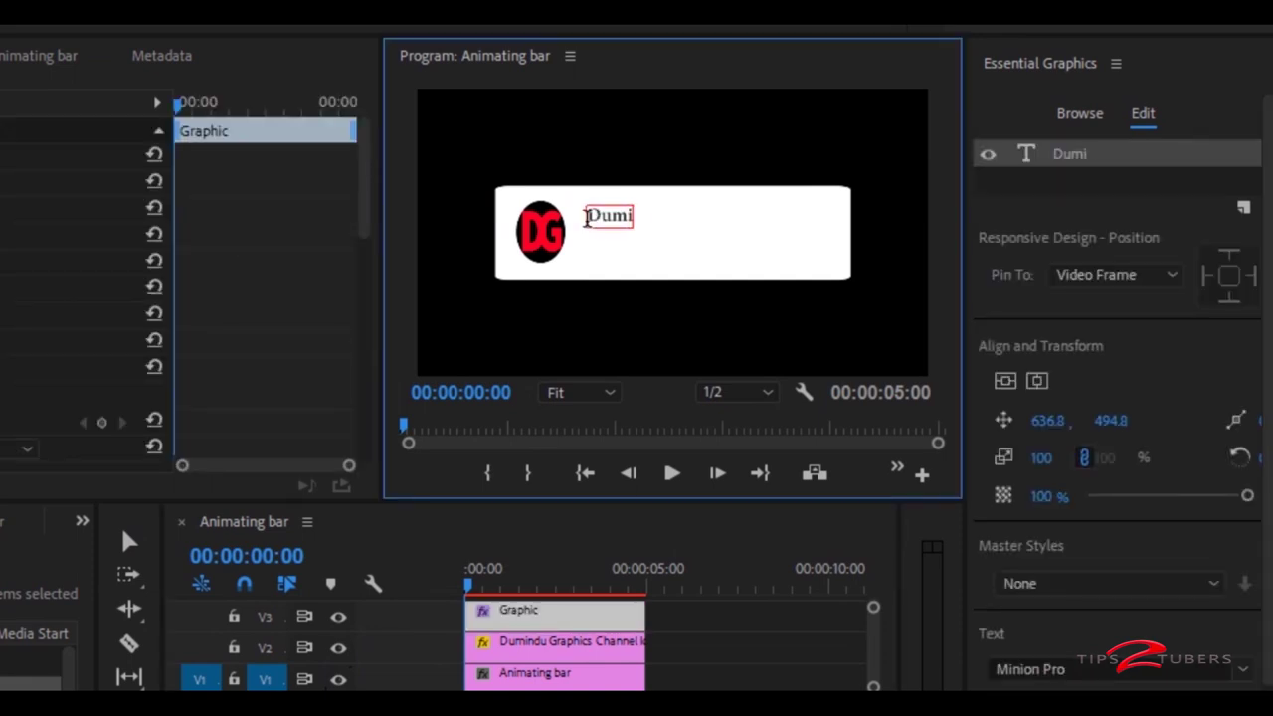
type("ndu Grap")
key("ctrl+a")
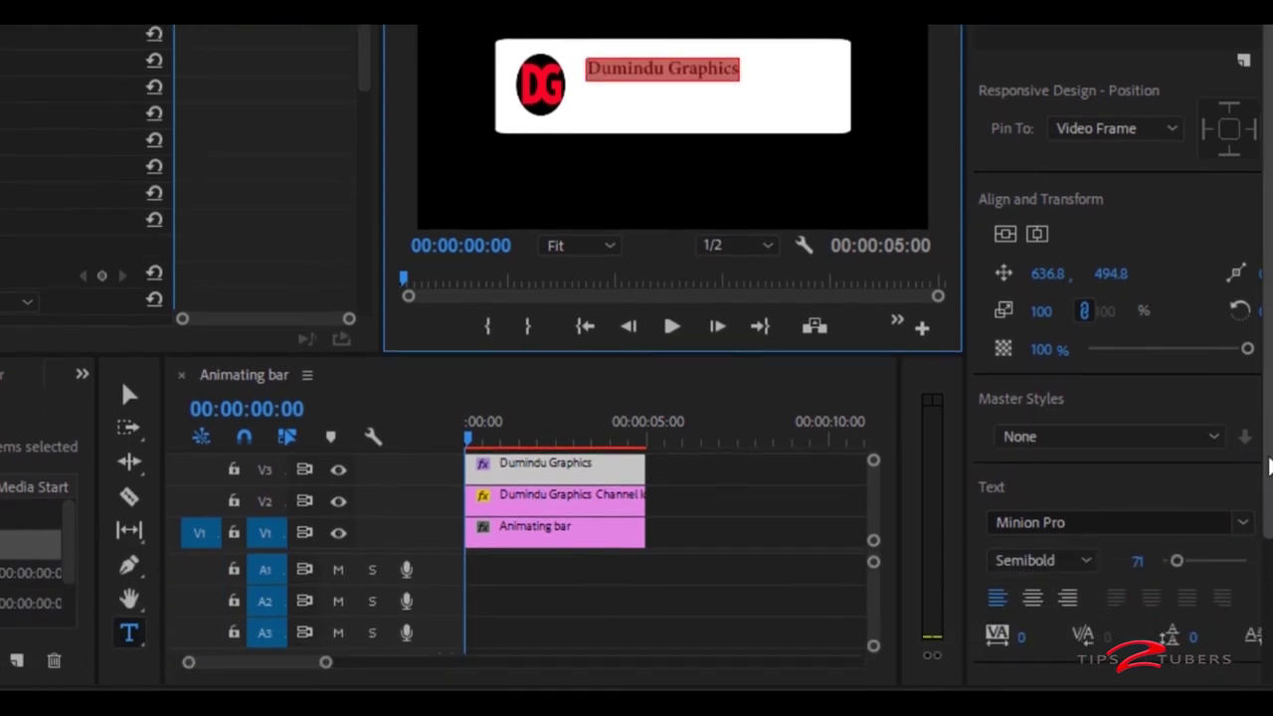
- Give the channel name a dark grey fill and nudge it left and down beside the logo
scroll(1269, 465, "down", 3)
left_click(1062, 583)
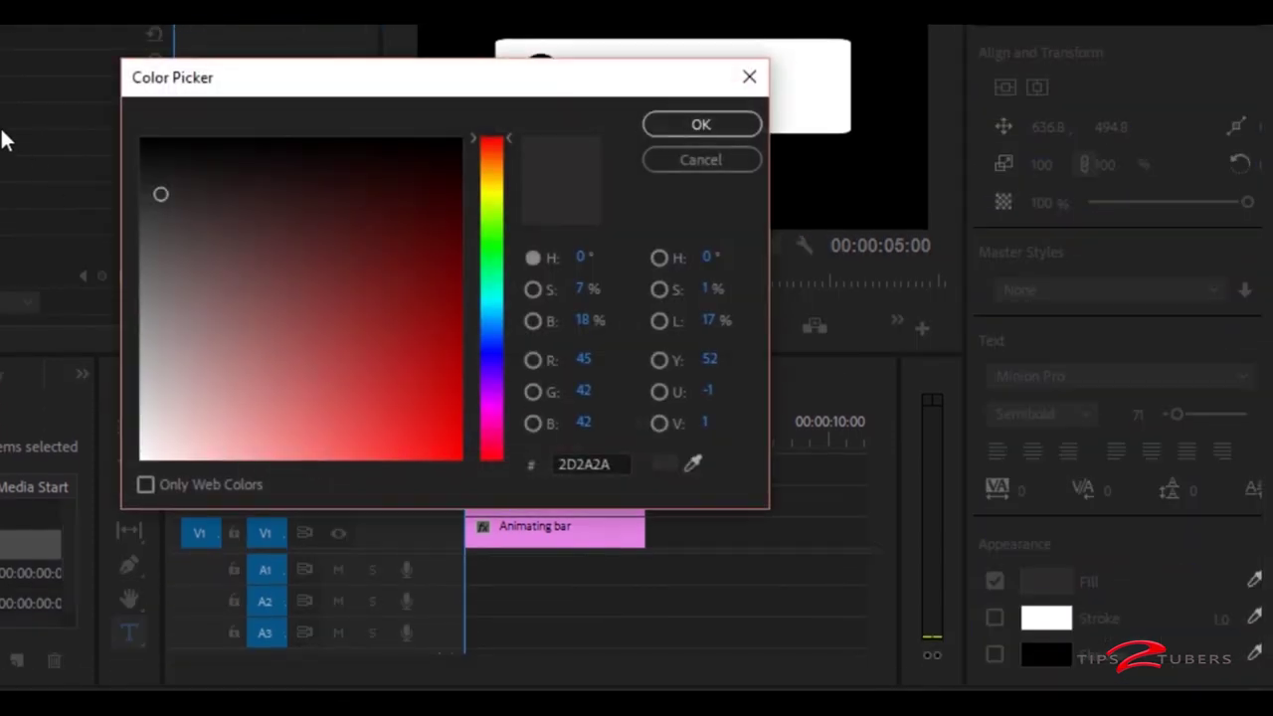
left_click_drag(163, 194, 163, 211)
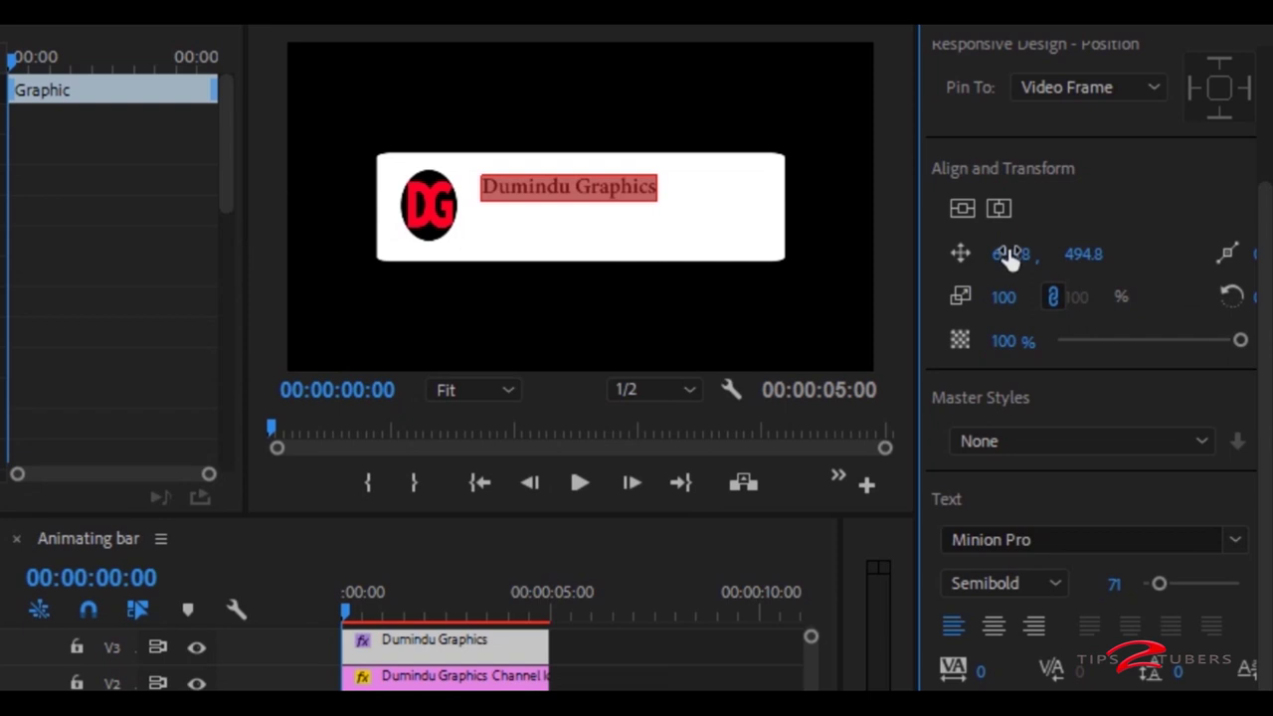
left_click_drag(1032, 259, 981, 265)
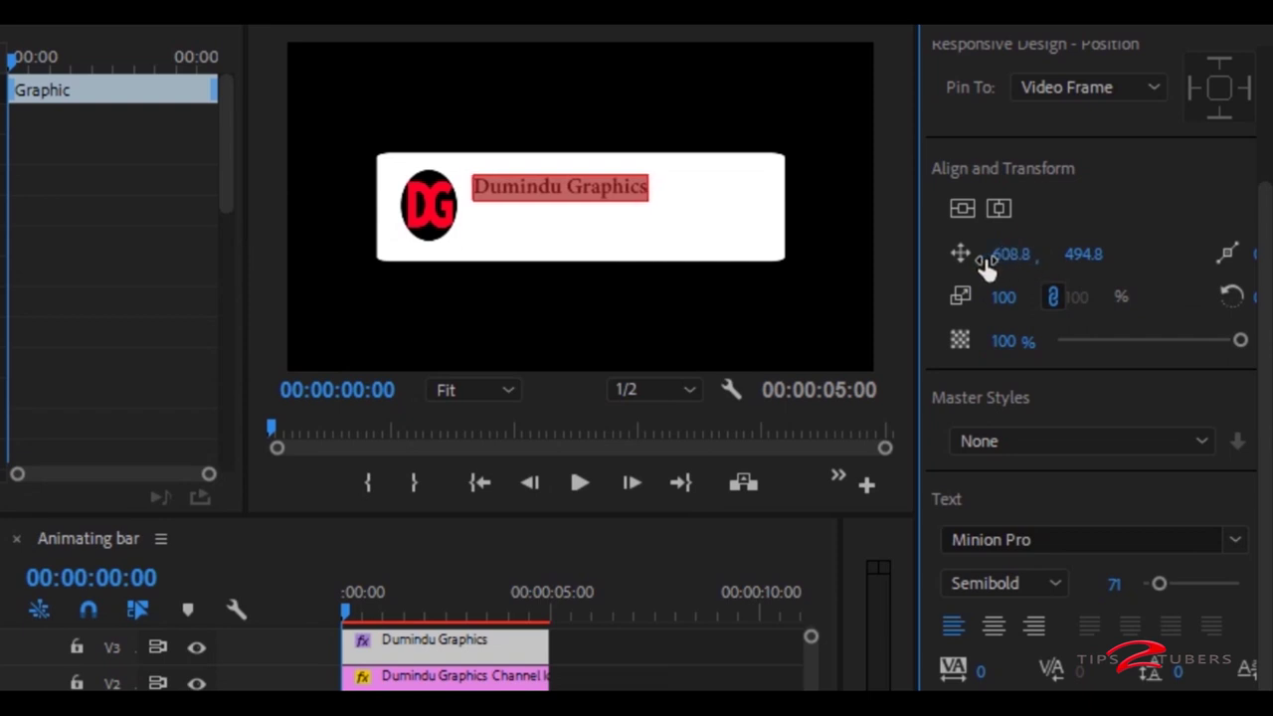
left_click_drag(1094, 256, 1091, 259)
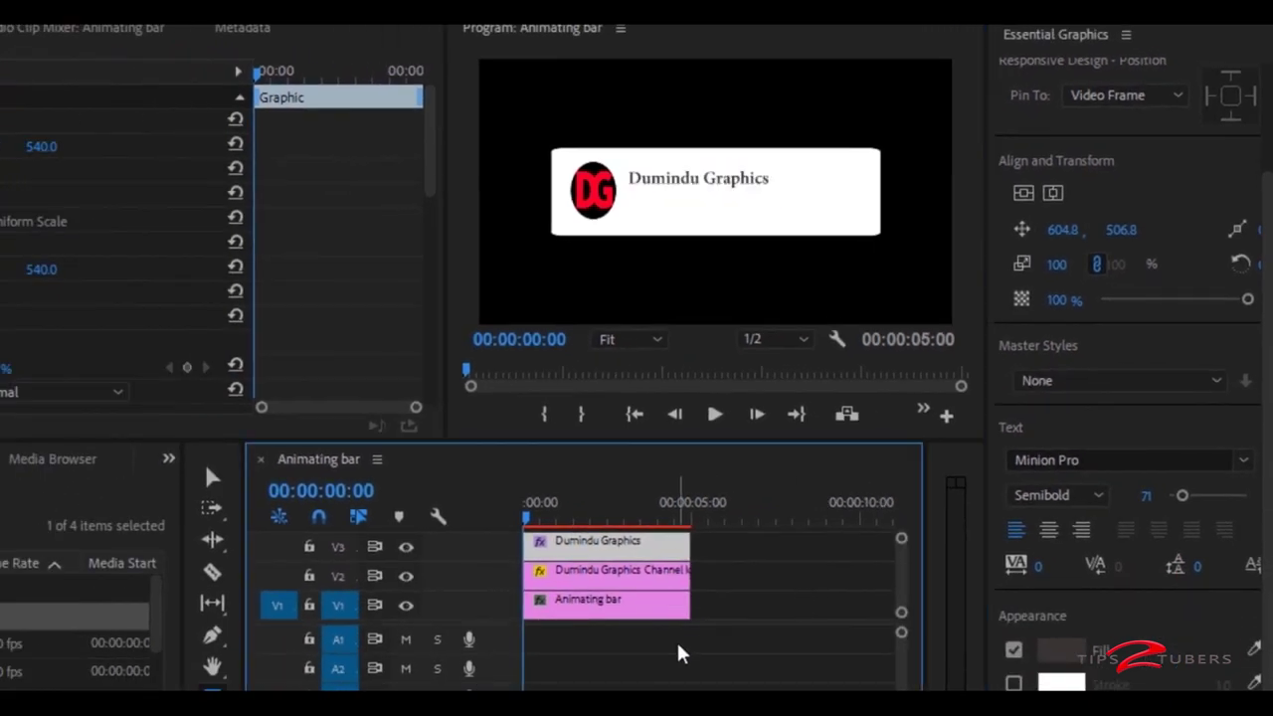
left_click(683, 652)
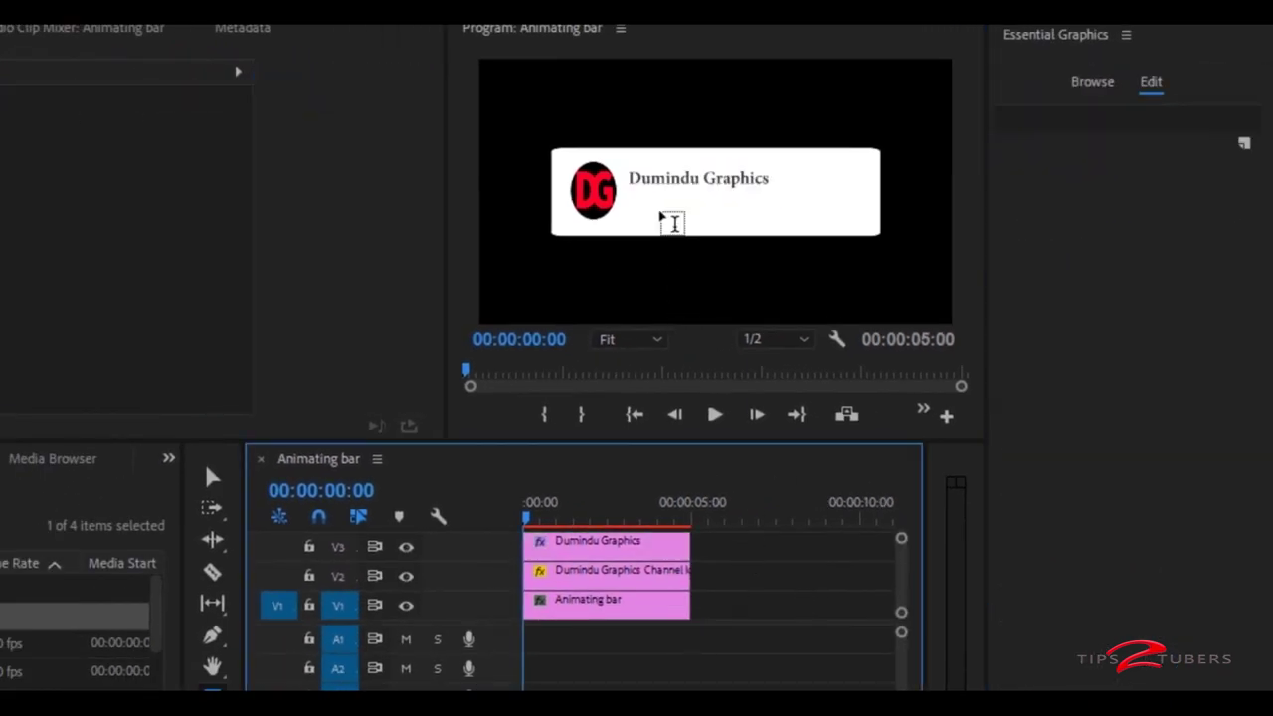
- Type 'Best Place To Learn Editing' below the channel name in Microsoft Yi Baiti font
left_click(640, 207)
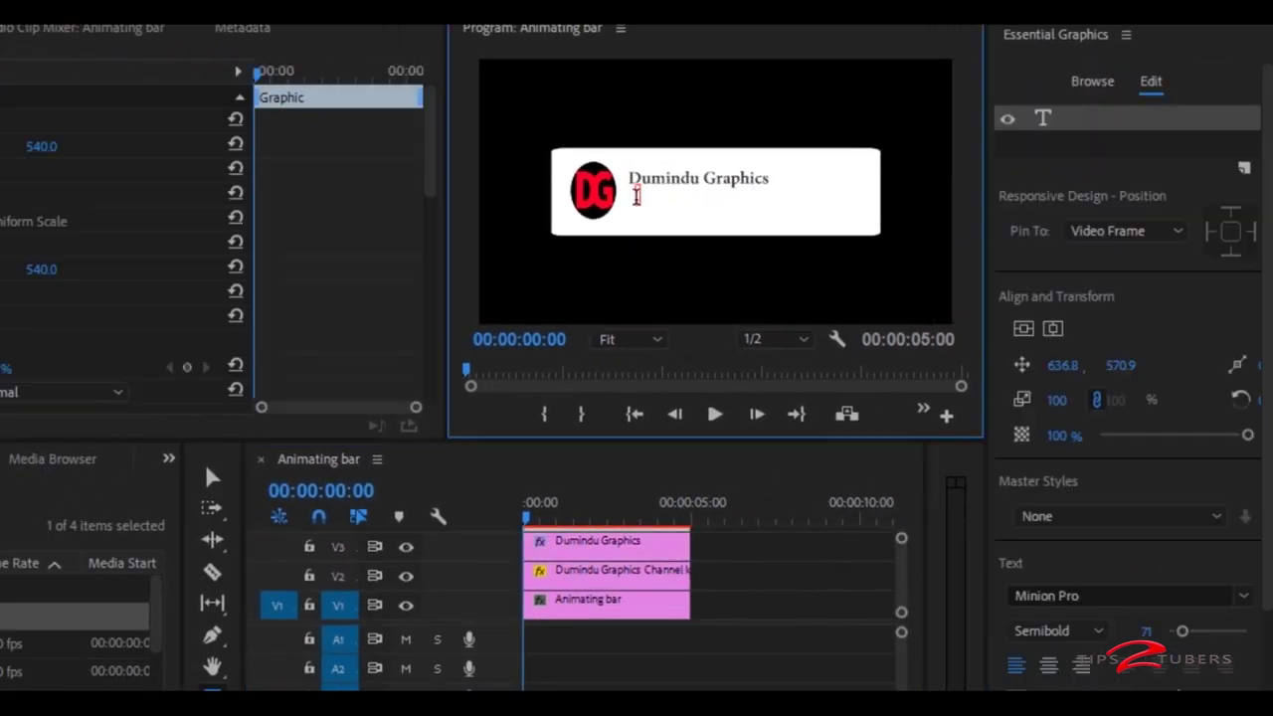
type("Best Place To Learn Editing")
key("ctrl+a")
left_click(1244, 596)
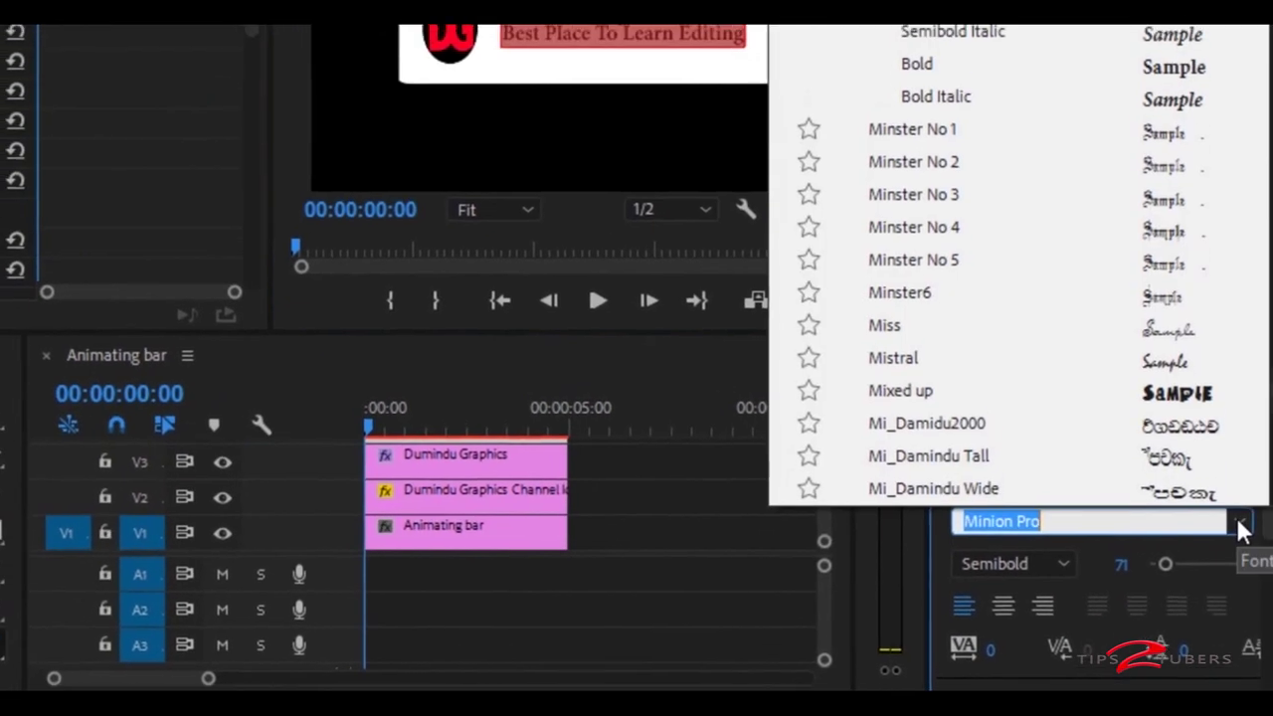
scroll(1203, 477, "up", 5)
scroll(1193, 299, "up", 3)
left_click(1177, 128)
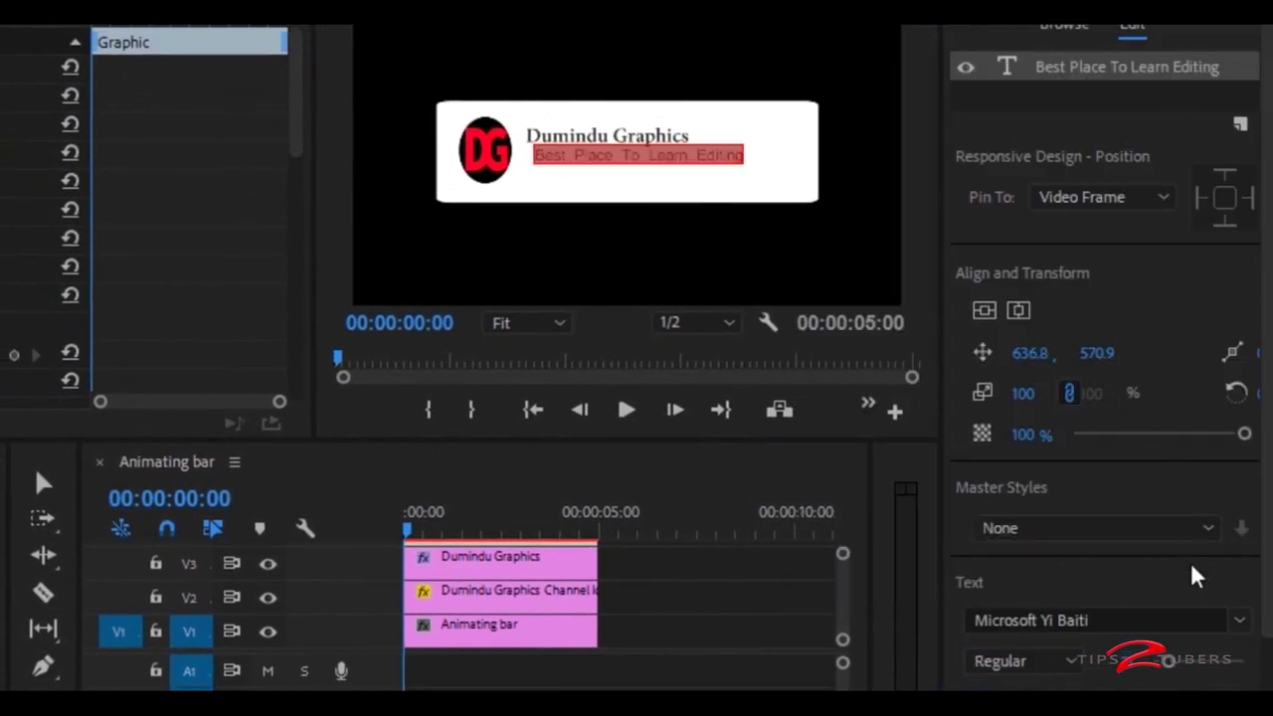
- Reduce the tagline's font size and shift it left under the channel name
left_click(1177, 664)
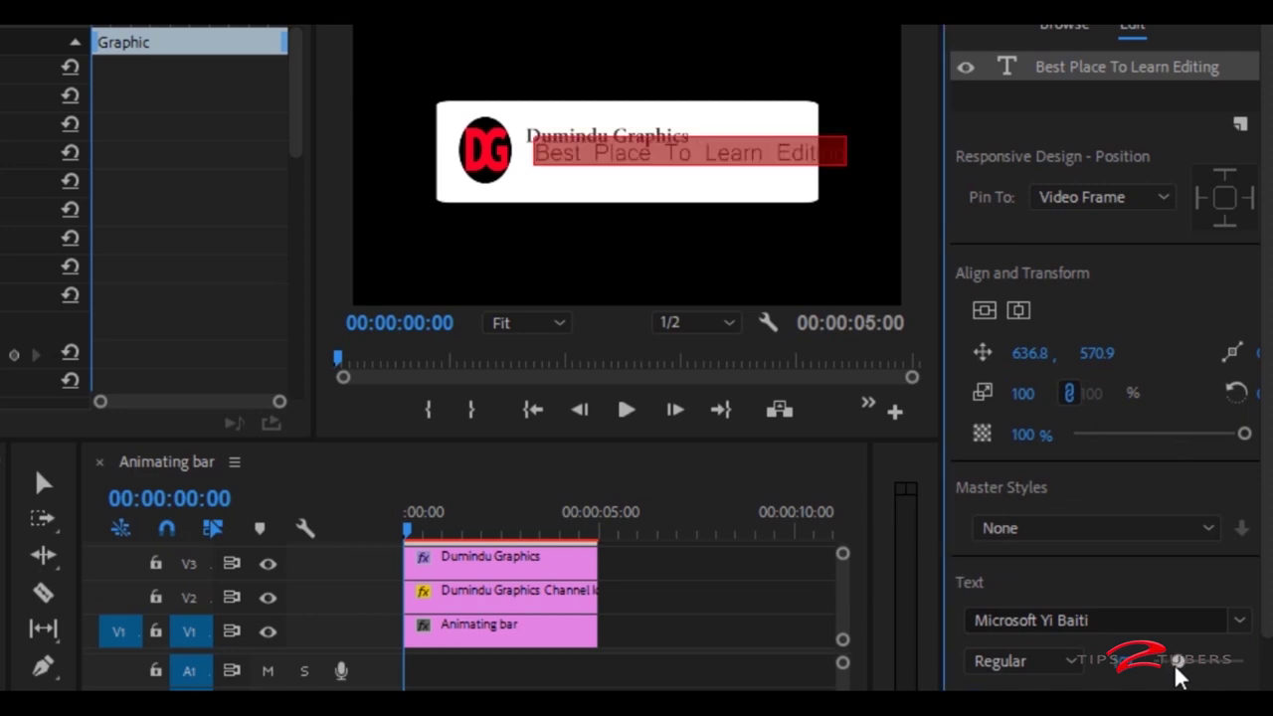
left_click_drag(1178, 668, 1164, 673)
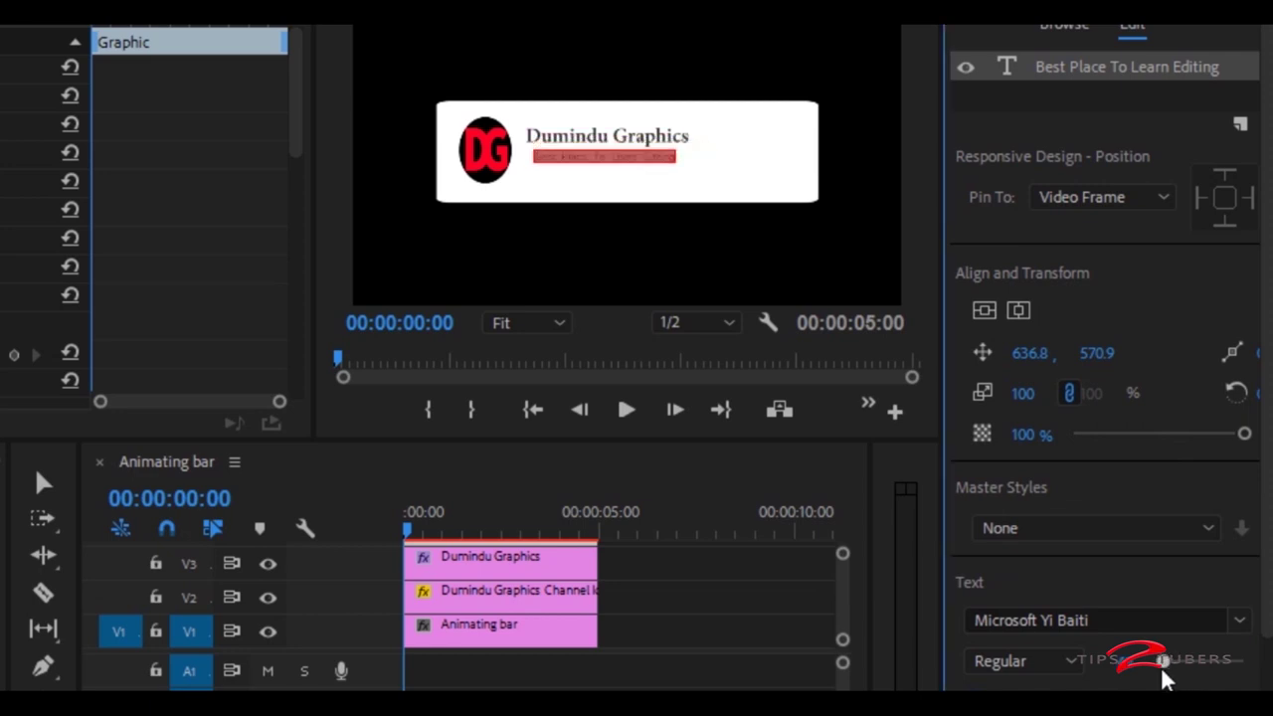
left_click_drag(1166, 679, 1166, 679)
left_click_drag(1034, 361, 991, 378)
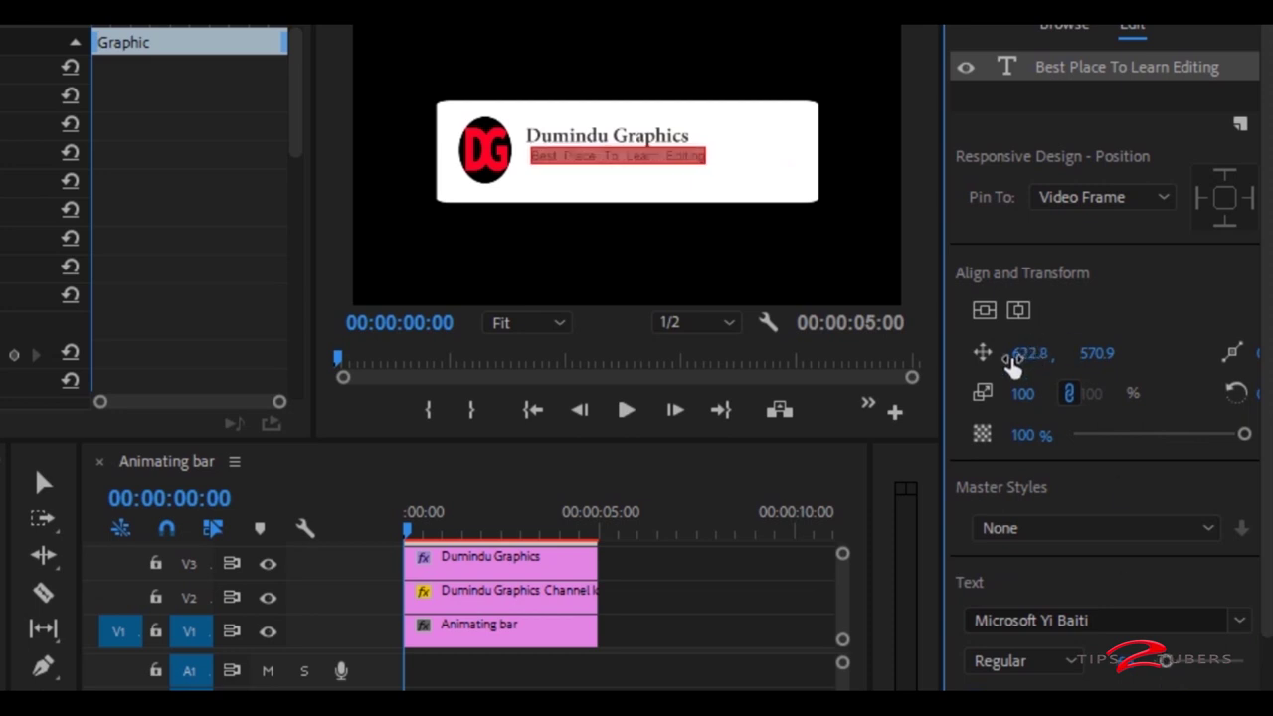
mouse_move(1170, 679)
left_mouse_down()
mouse_move(1134, 669)
mouse_move(1109, 678)
mouse_move(1114, 662)
left_mouse_up()
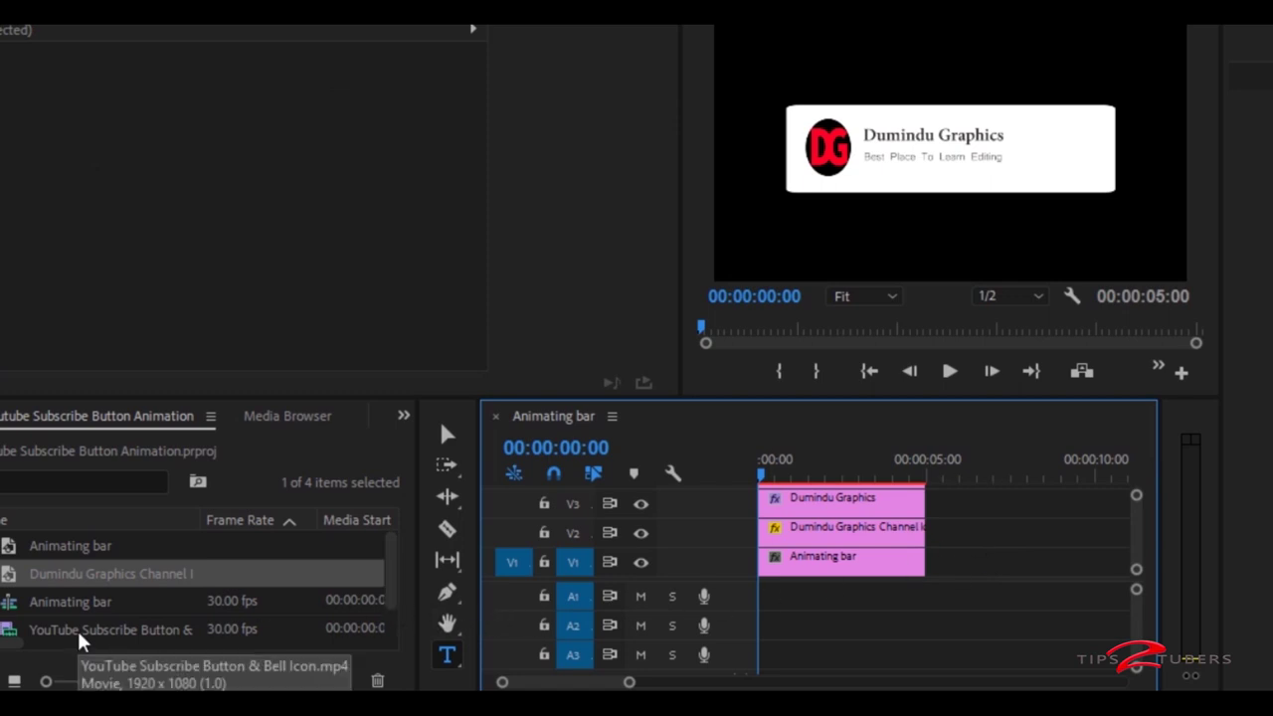
- Place the YouTube Subscribe Button clip on the top track above the titles and scrub to preview it
left_click_drag(81, 643, 822, 535)
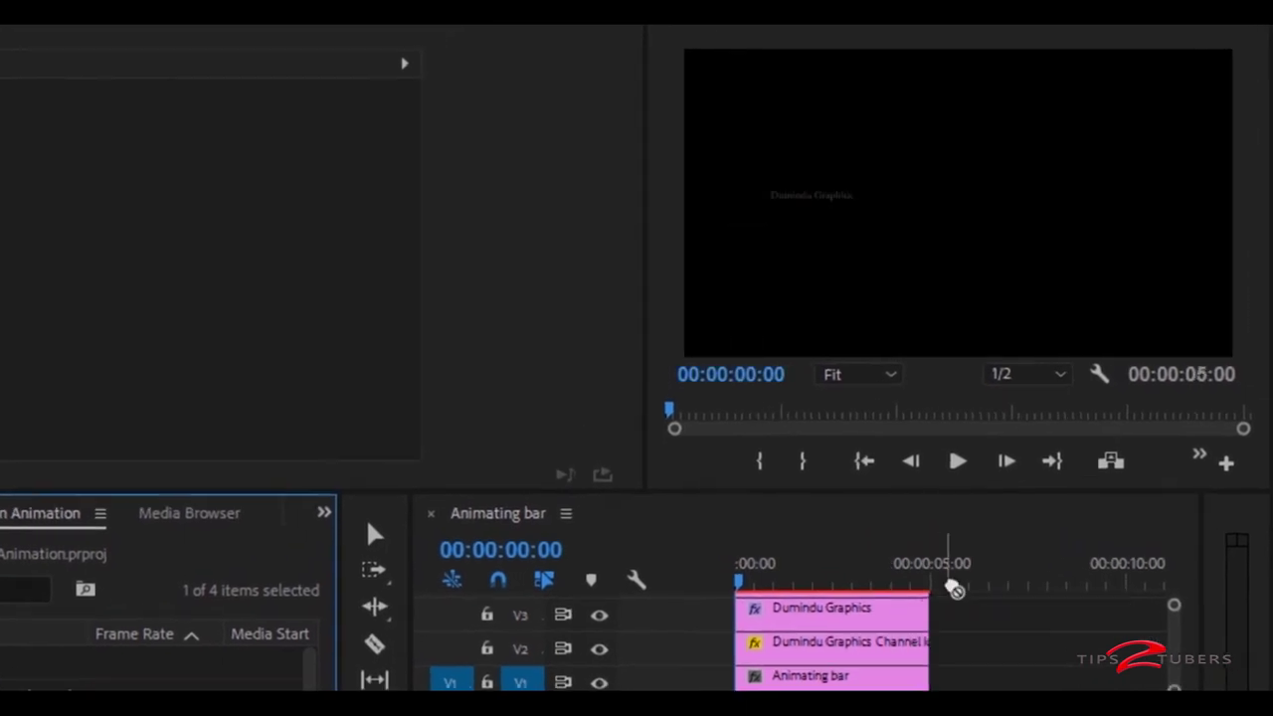
mouse_move(823, 622)
left_mouse_down()
mouse_move(950, 594)
mouse_move(1051, 636)
left_mouse_up()
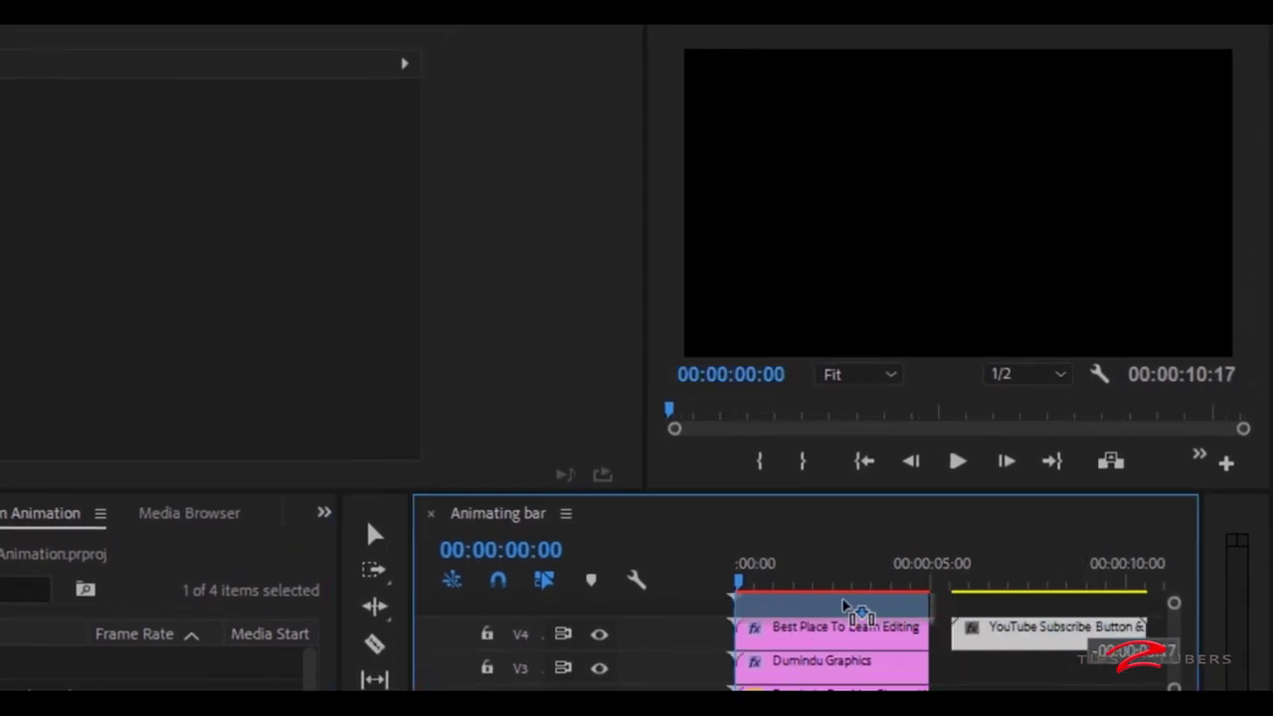
scroll(819, 605, "down", 2)
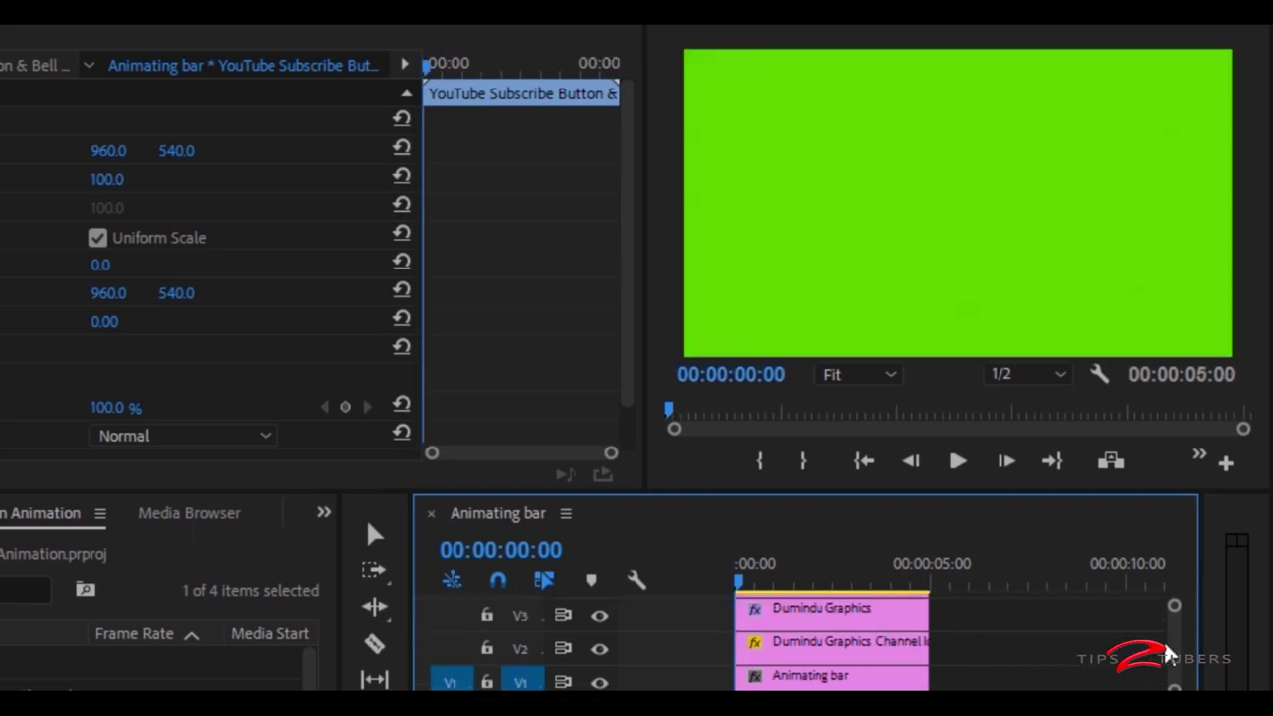
scroll(1172, 656, "up", 2)
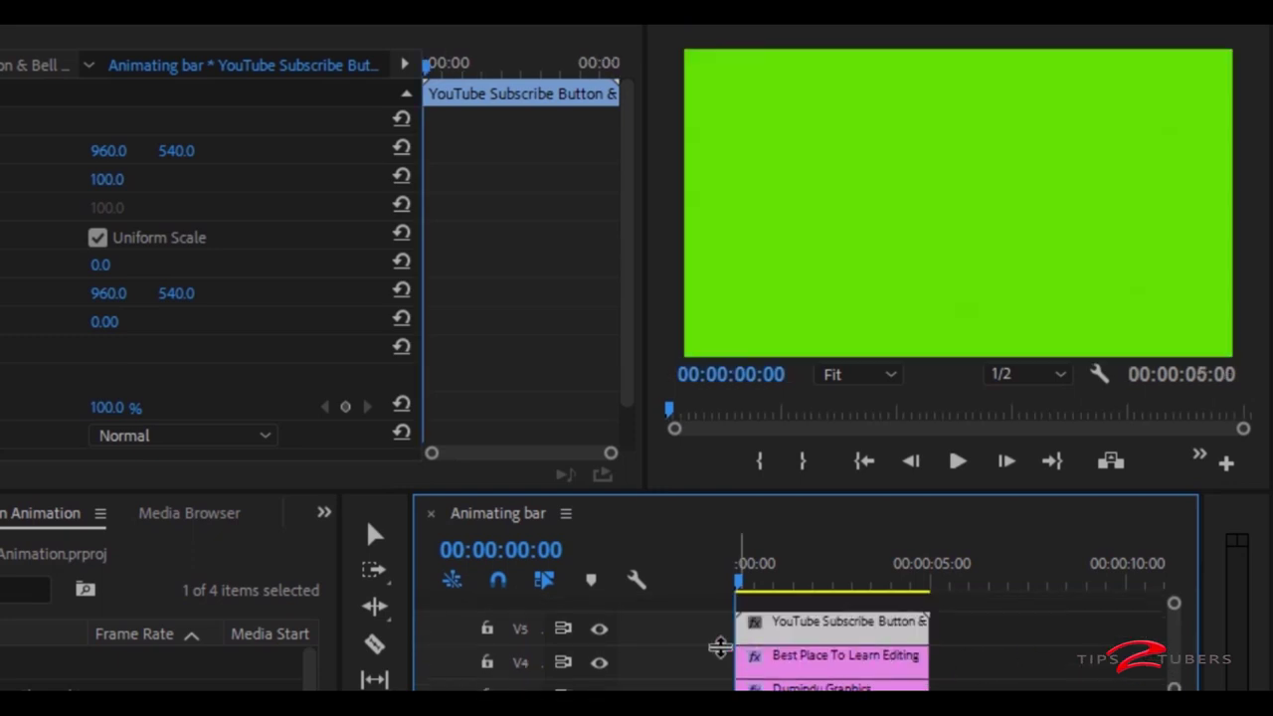
left_click_drag(741, 589, 869, 595)
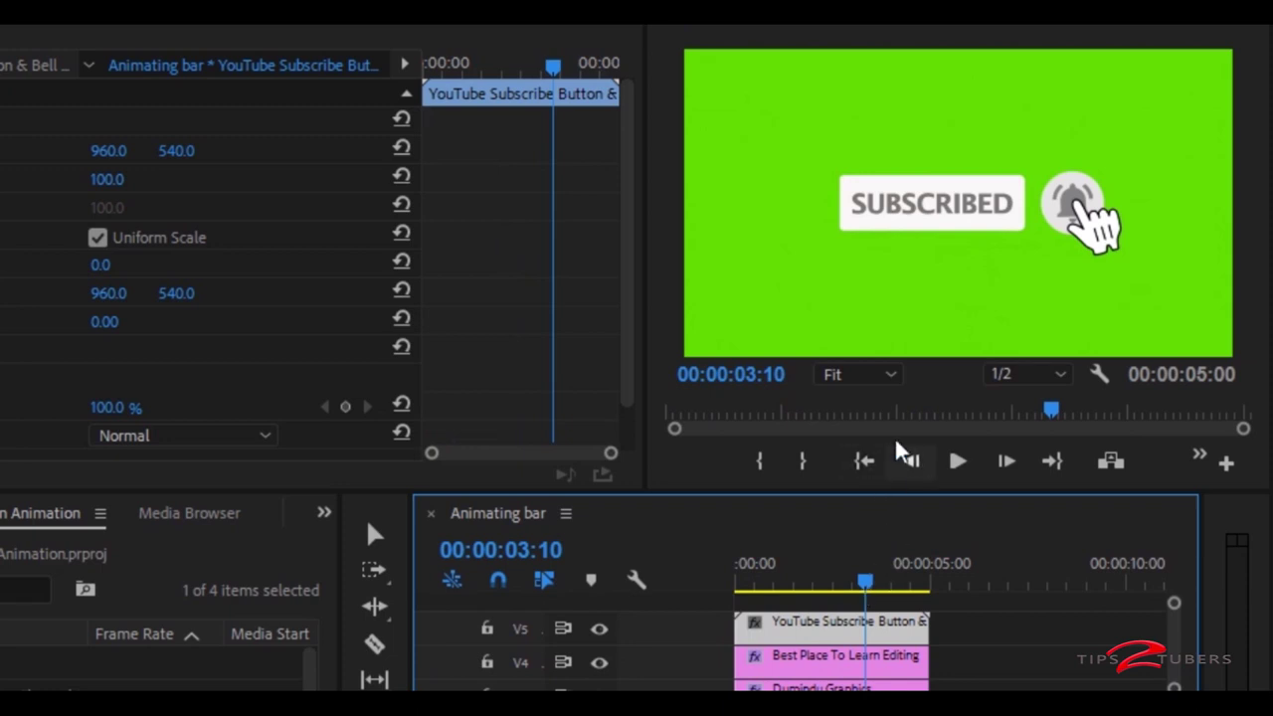
- Switch back to the Selection tool and bring up the Effects panel
key("v")
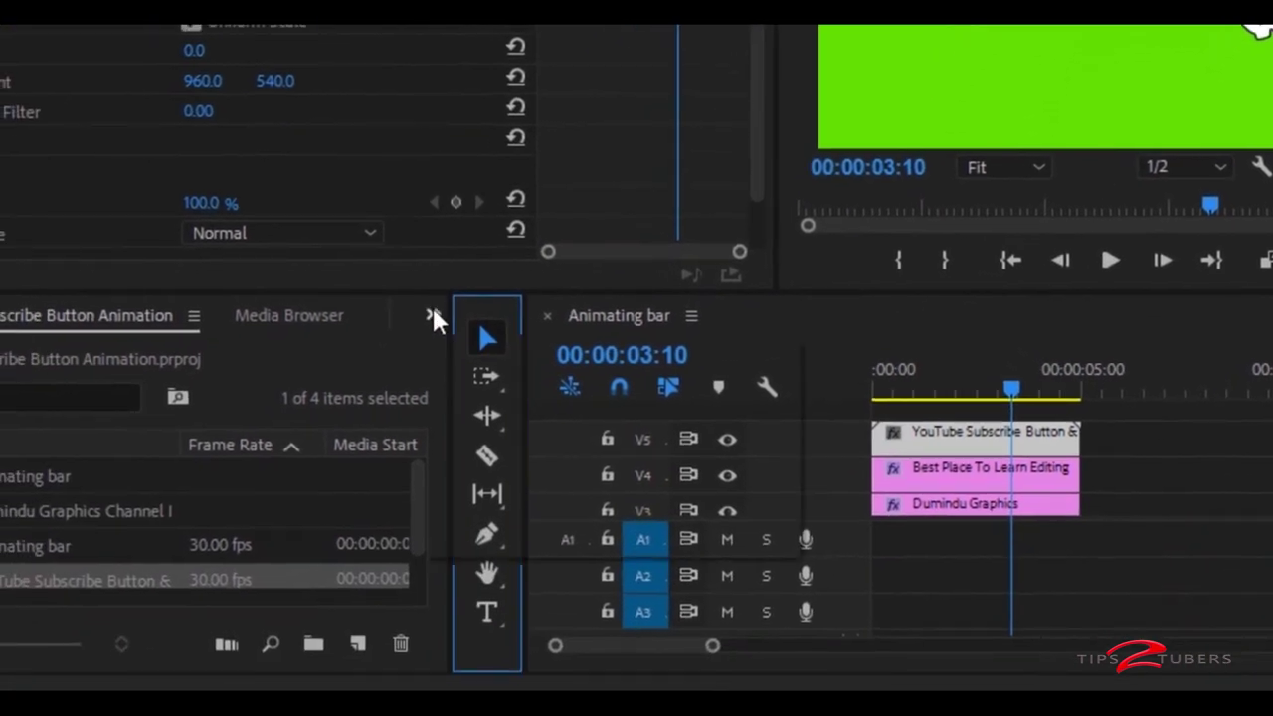
left_click(433, 313)
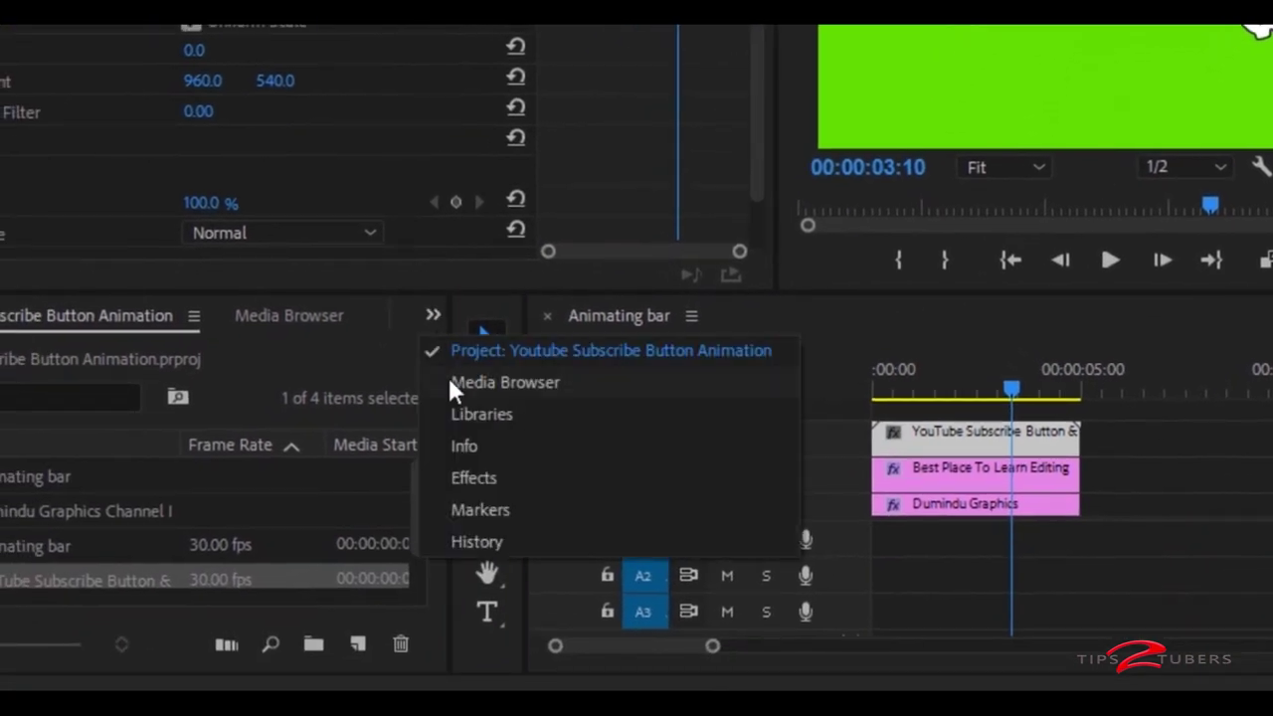
left_click(467, 474)
- Search for 'ultra' and apply the Ultra Key effect to the subscribe button clip
left_click(255, 260)
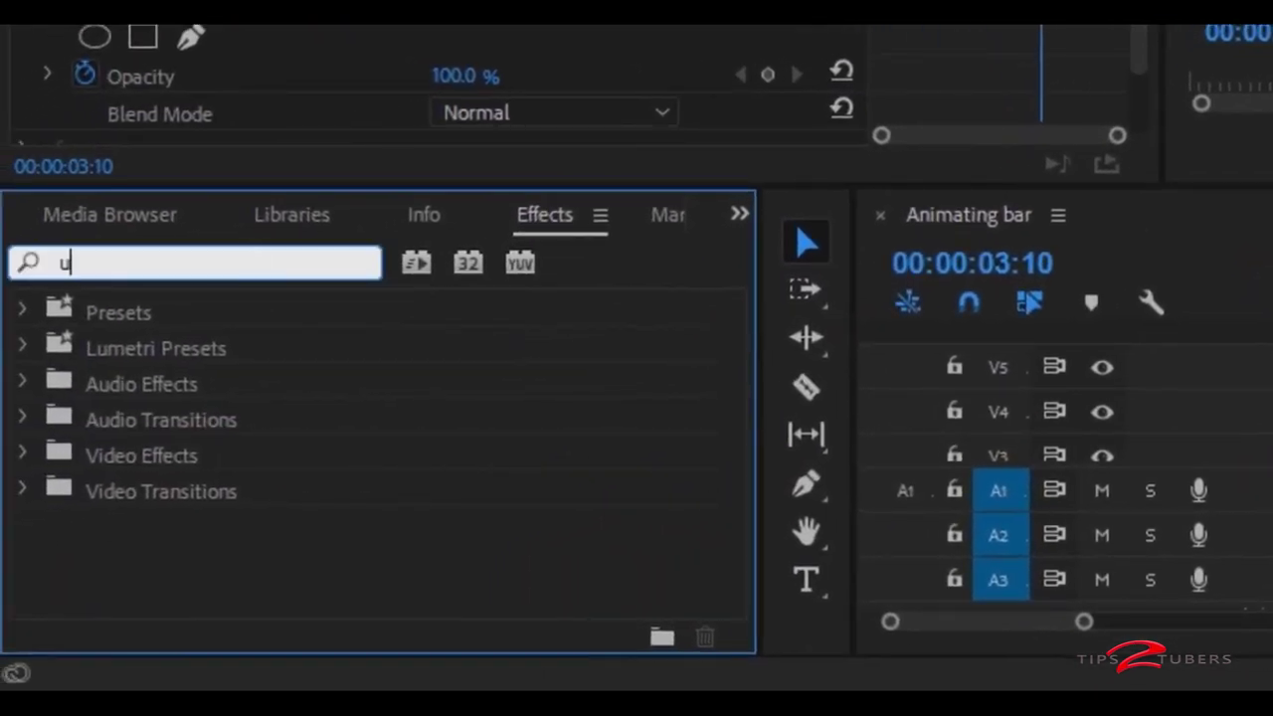
type("ultra")
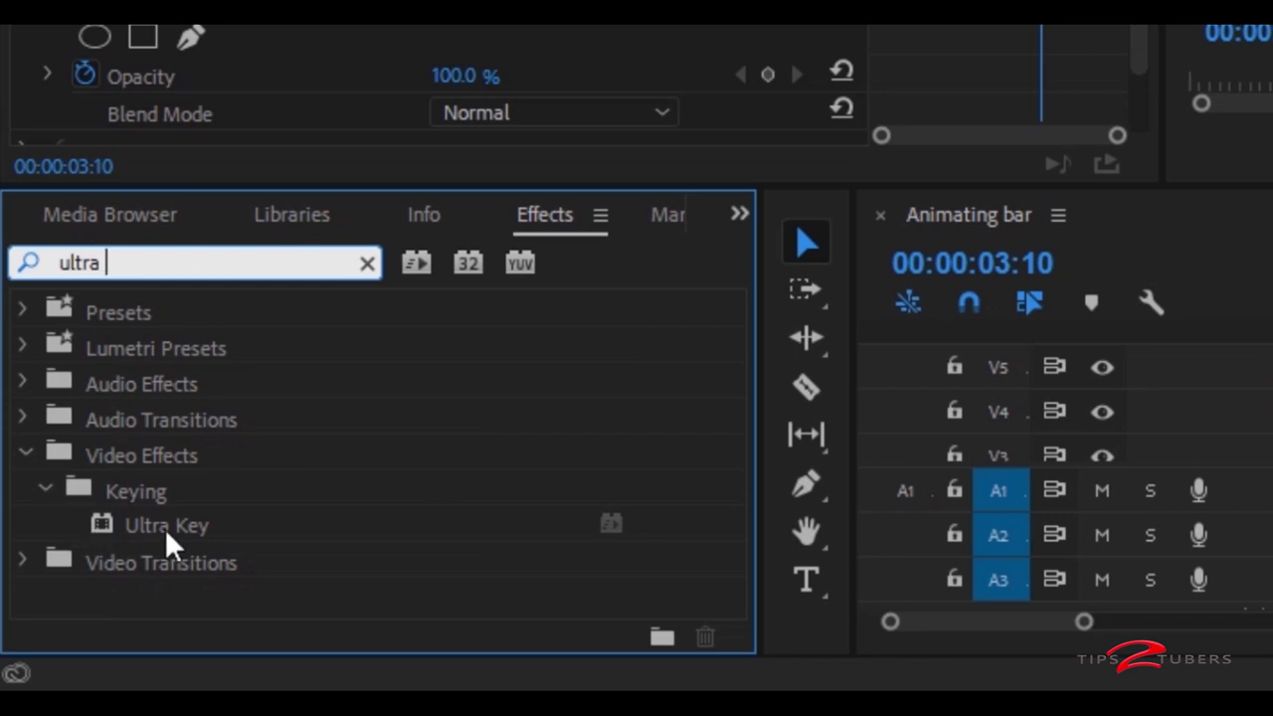
left_click_drag(185, 531, 1011, 466)
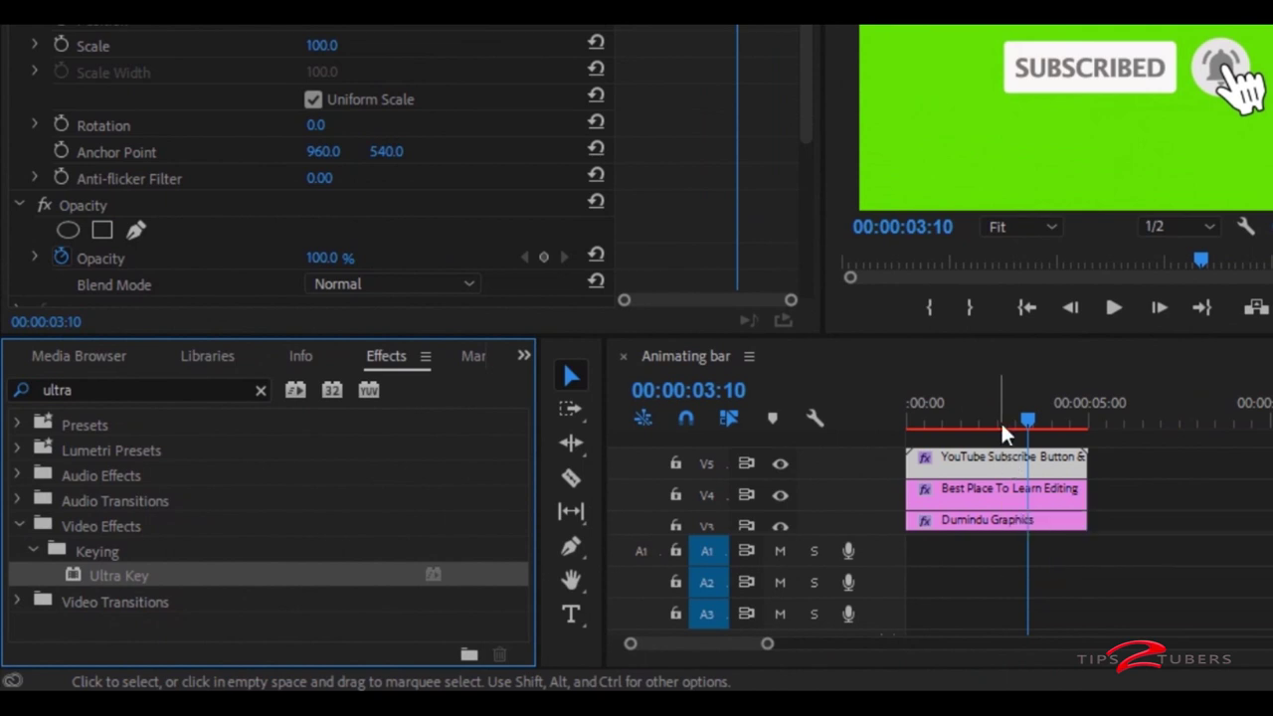
- At 00:00:02:12, sample the green background with the Ultra Key colour eyedropper
left_click(996, 419)
scroll(295, 280, "down", 3)
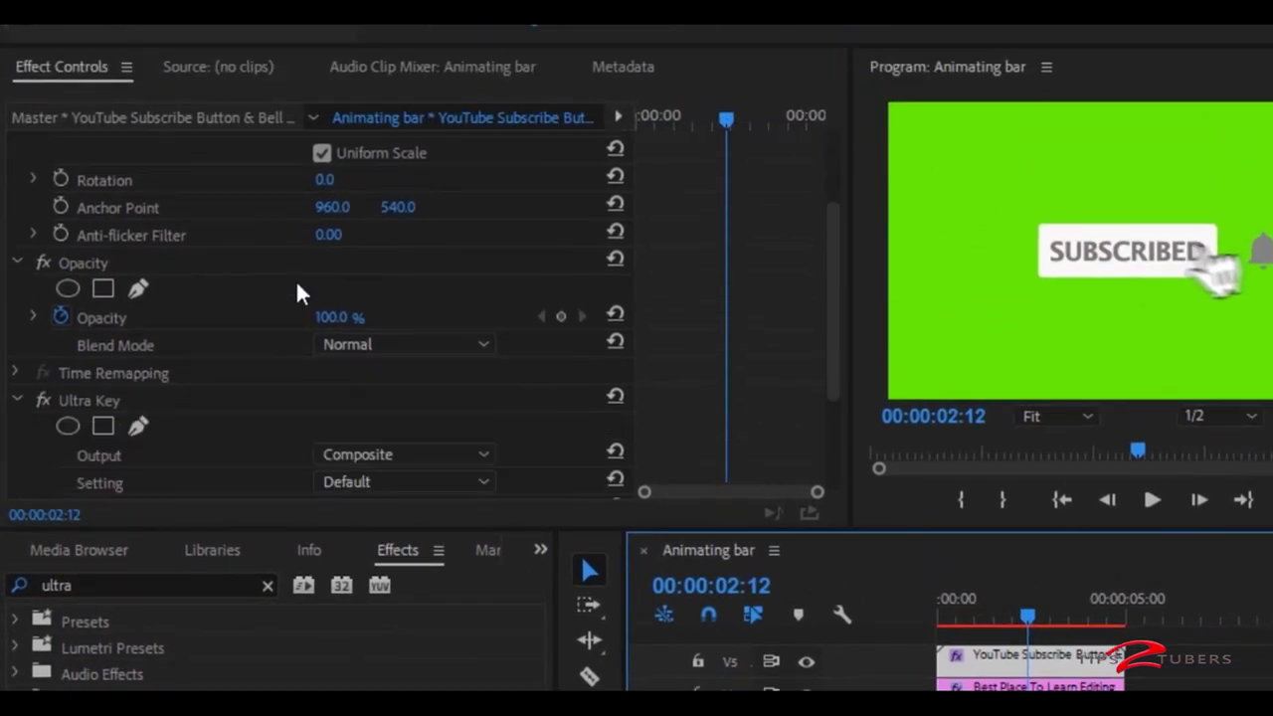
scroll(278, 294, "down", 2)
left_click(100, 320)
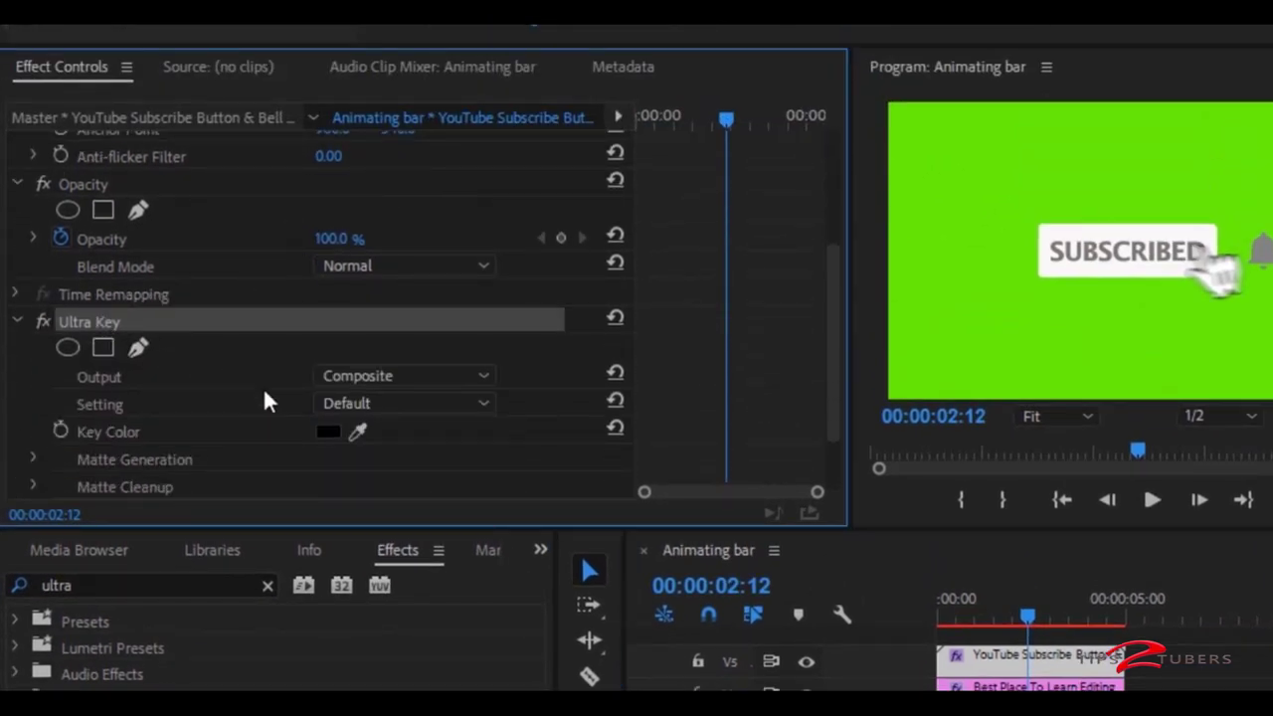
left_click(360, 430)
left_click(981, 359)
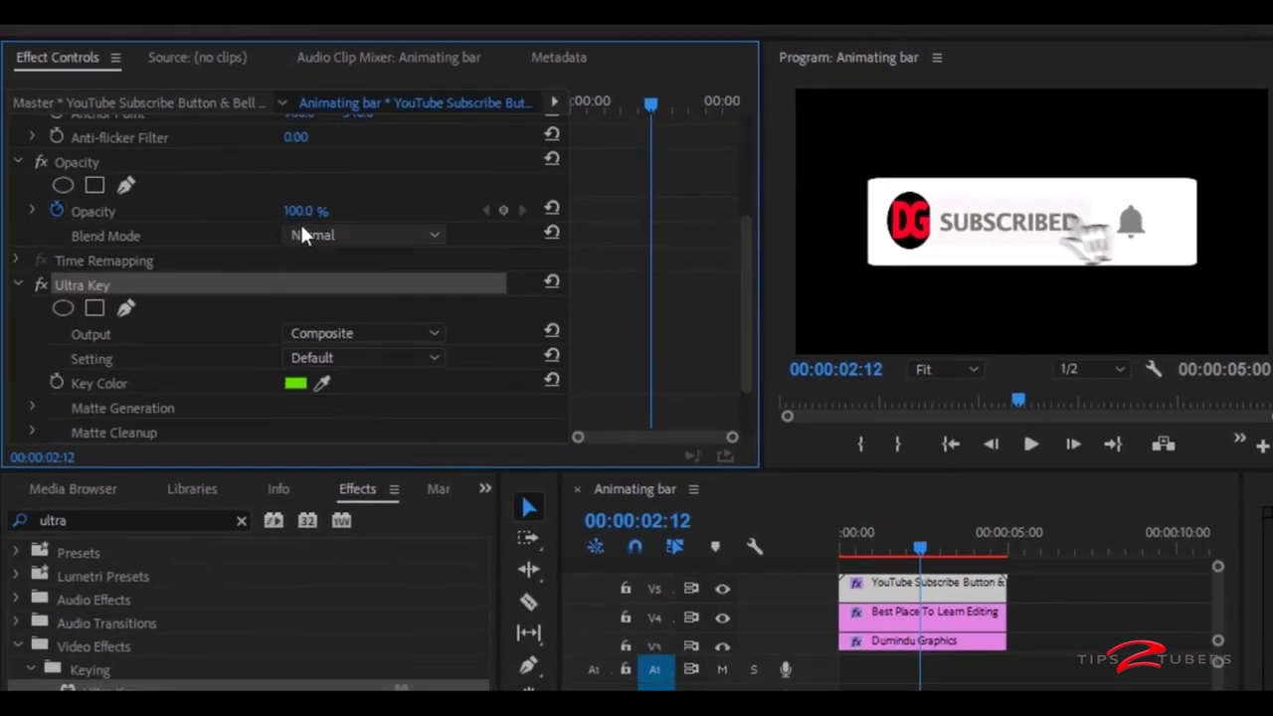
scroll(677, 270, "up", 3)
- Scale the subscribe button to 43% and place it at 1390, 527 on the bar's right end
scroll(690, 276, "up", 2)
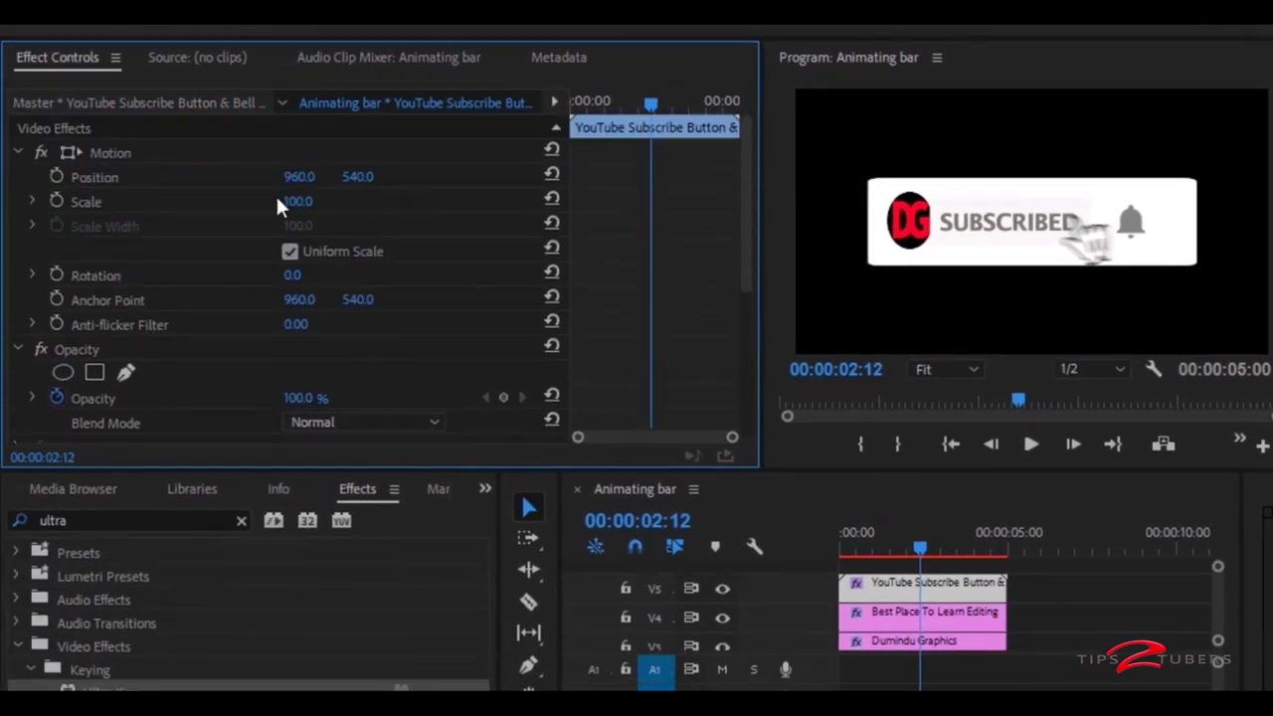
left_click_drag(295, 206, 228, 232)
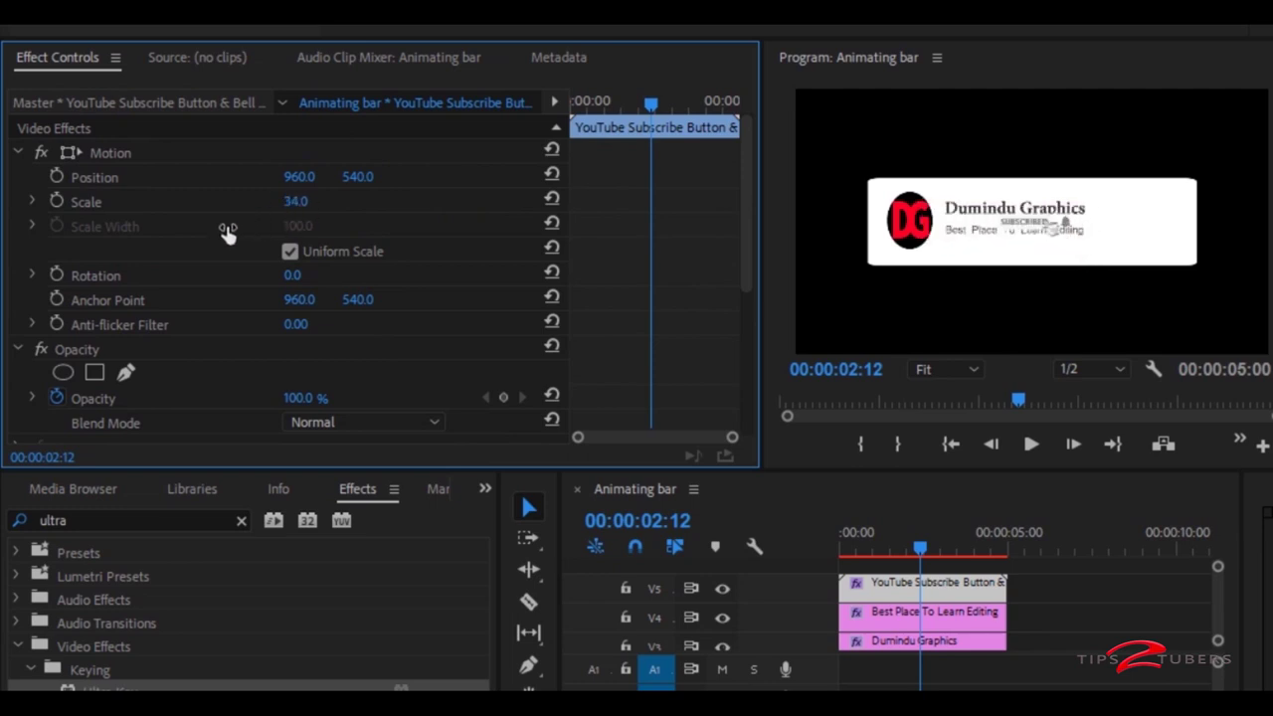
left_click_drag(358, 177, 770, 171)
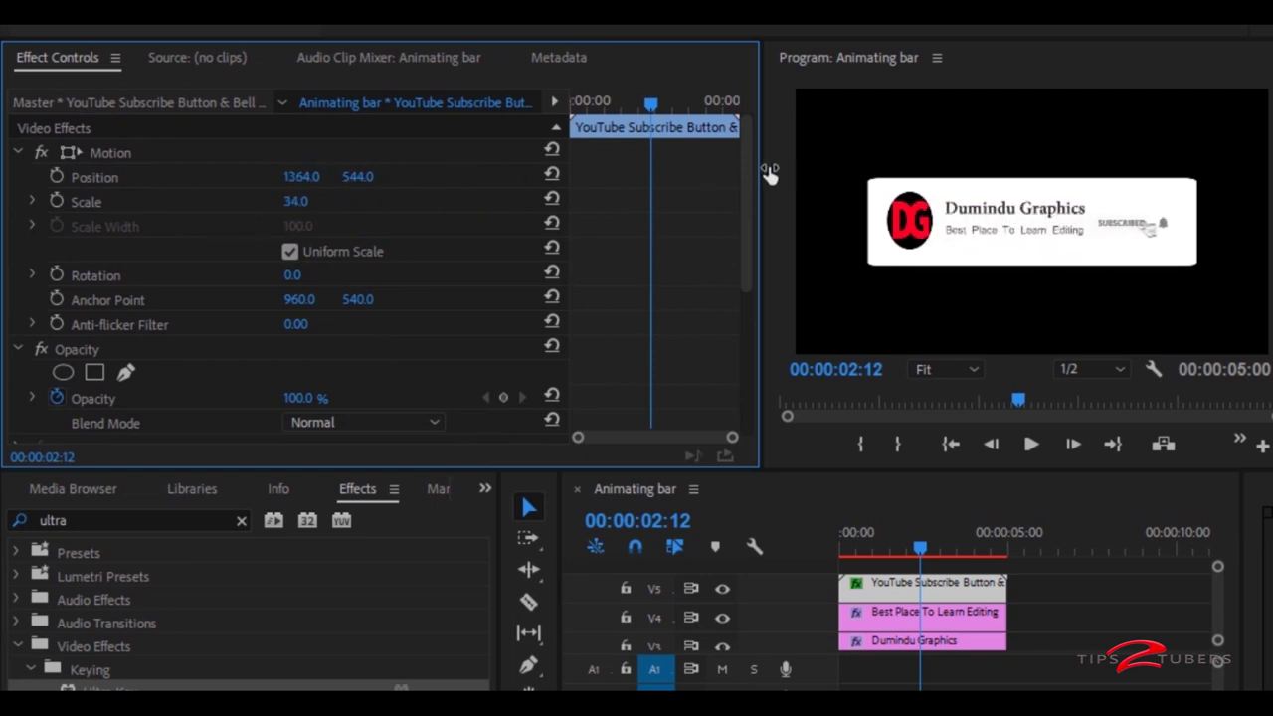
mouse_move(296, 202)
left_mouse_down()
mouse_move(318, 205)
mouse_move(295, 179)
mouse_move(335, 179)
left_mouse_up()
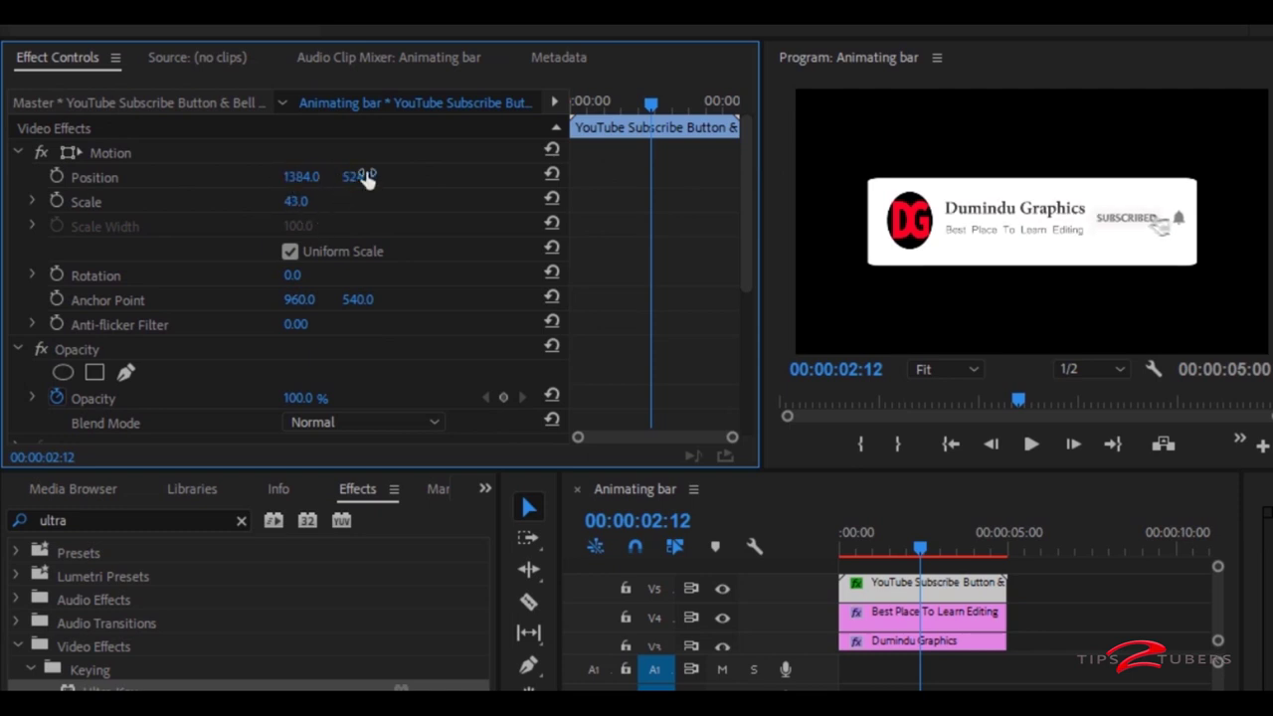
- Play the lower third from the start to watch the button turn to SUBSCRIBED
left_click(963, 442)
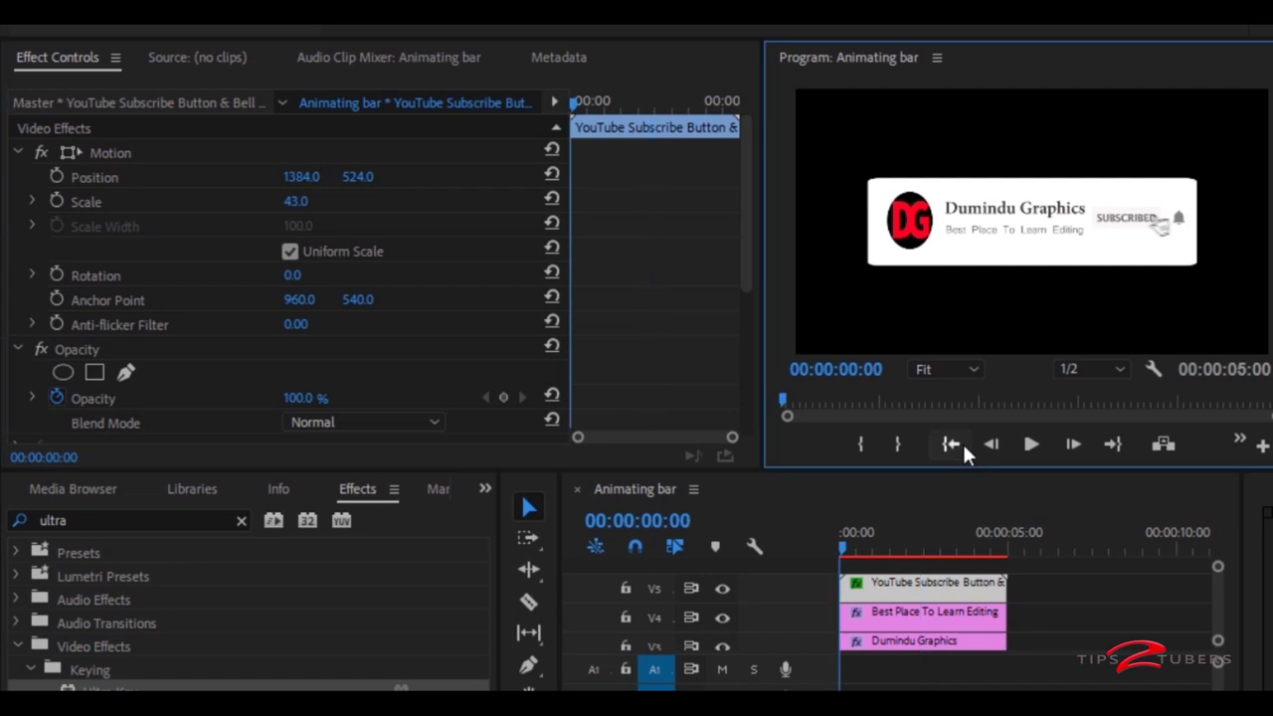
key("space")
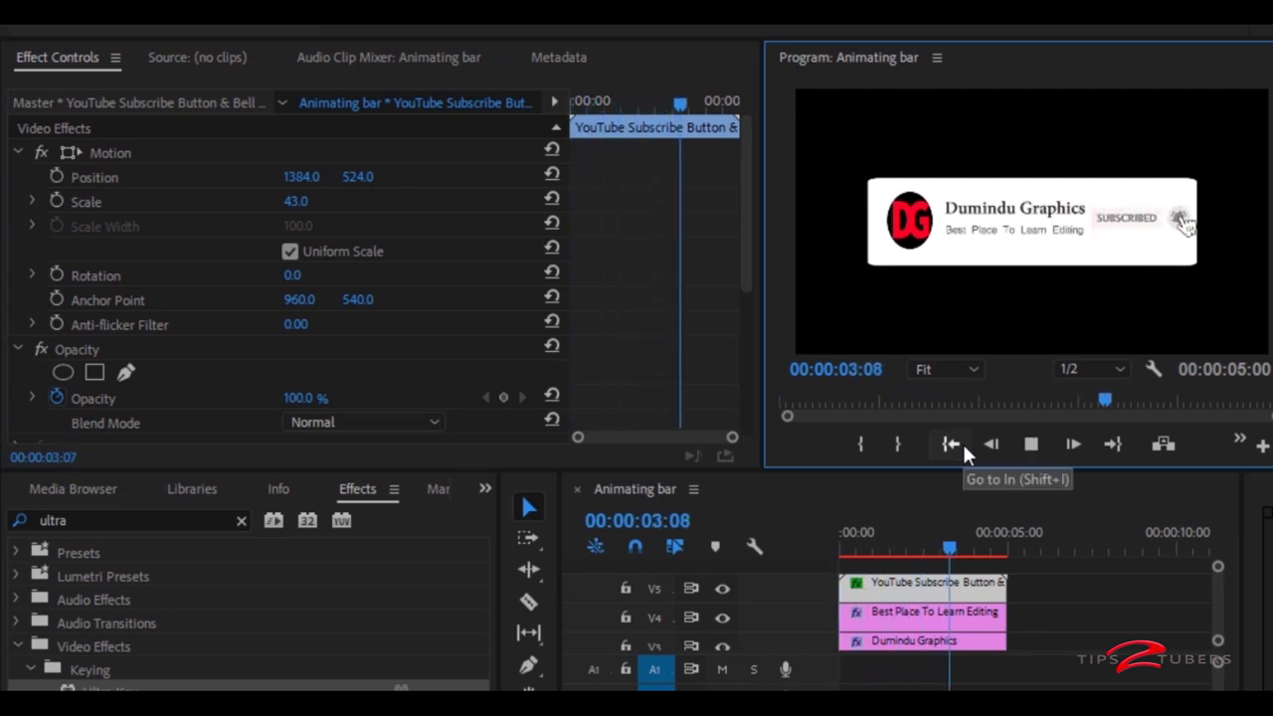
key("space")
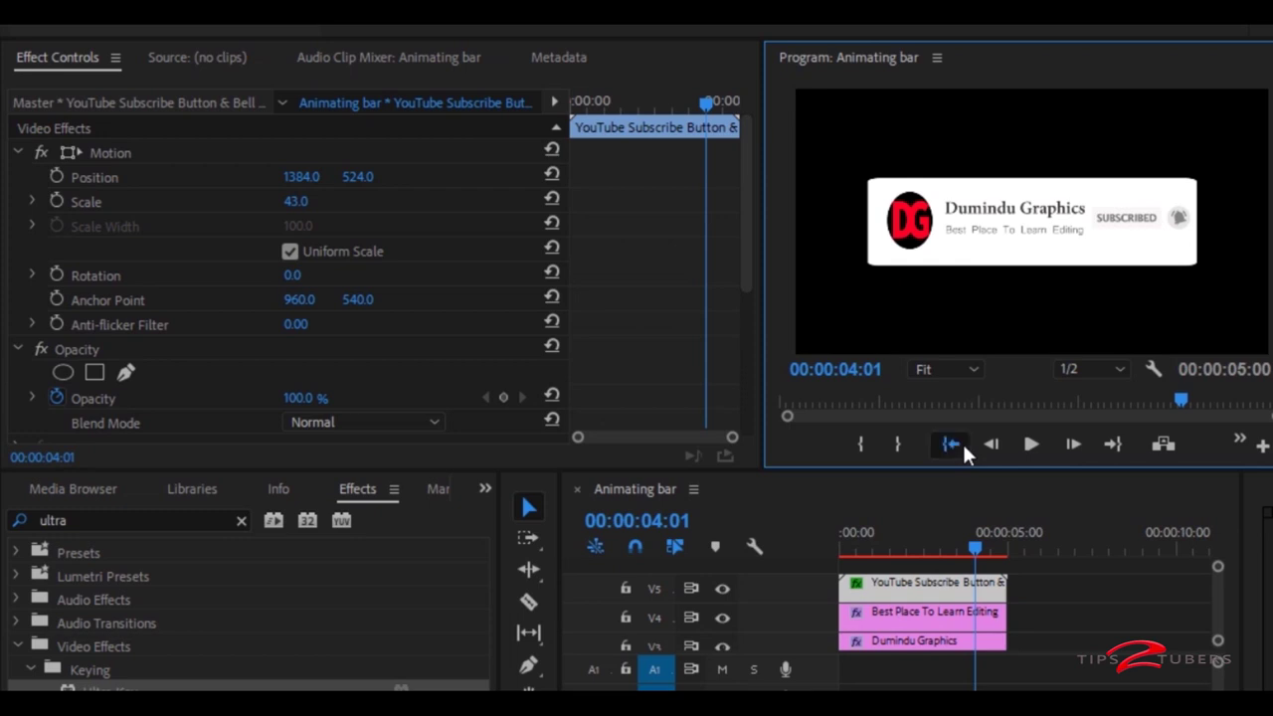
left_click(962, 441)
key("space")
key("space")
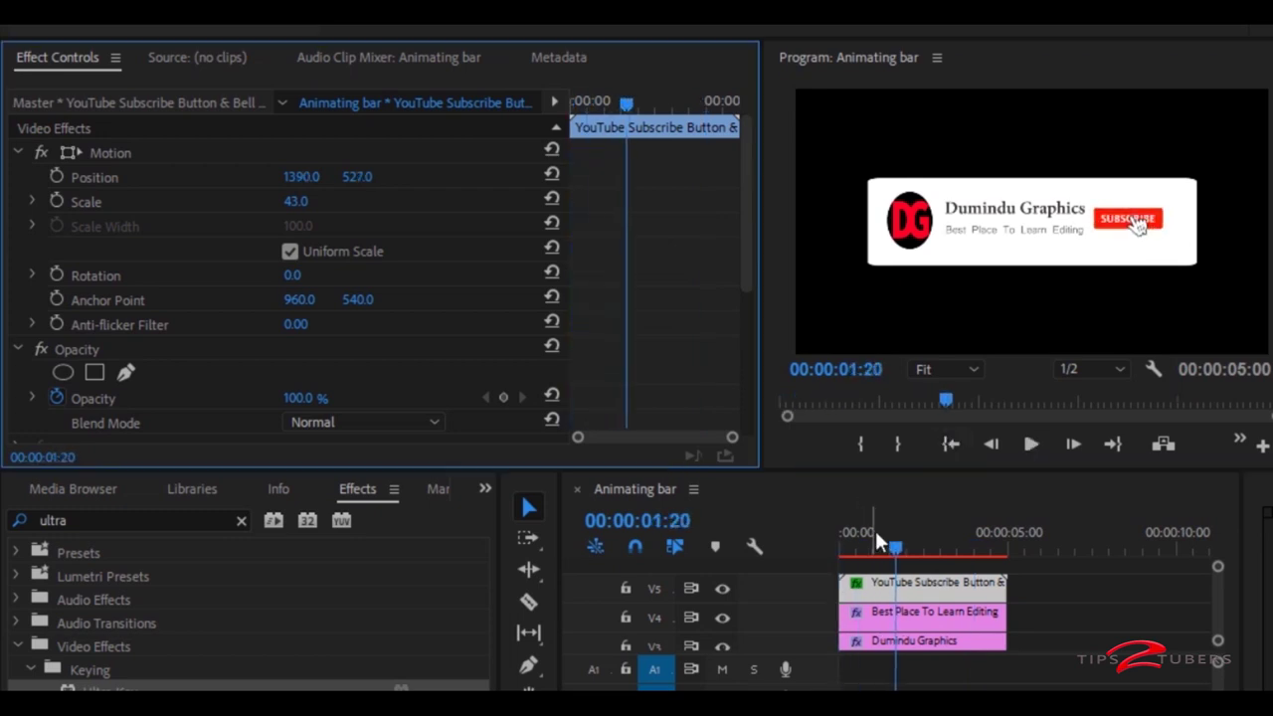
mouse_move(897, 547)
left_mouse_down()
mouse_move(847, 547)
mouse_move(928, 557)
left_mouse_up()
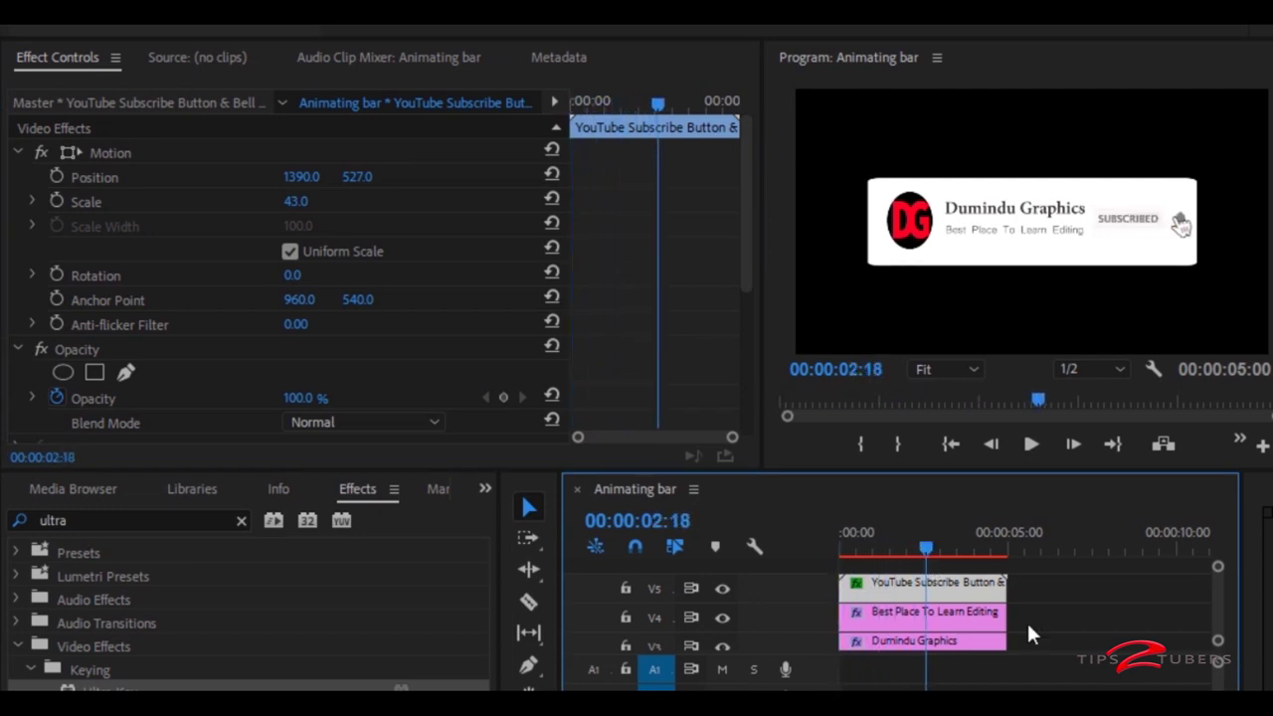
left_click(1029, 532)
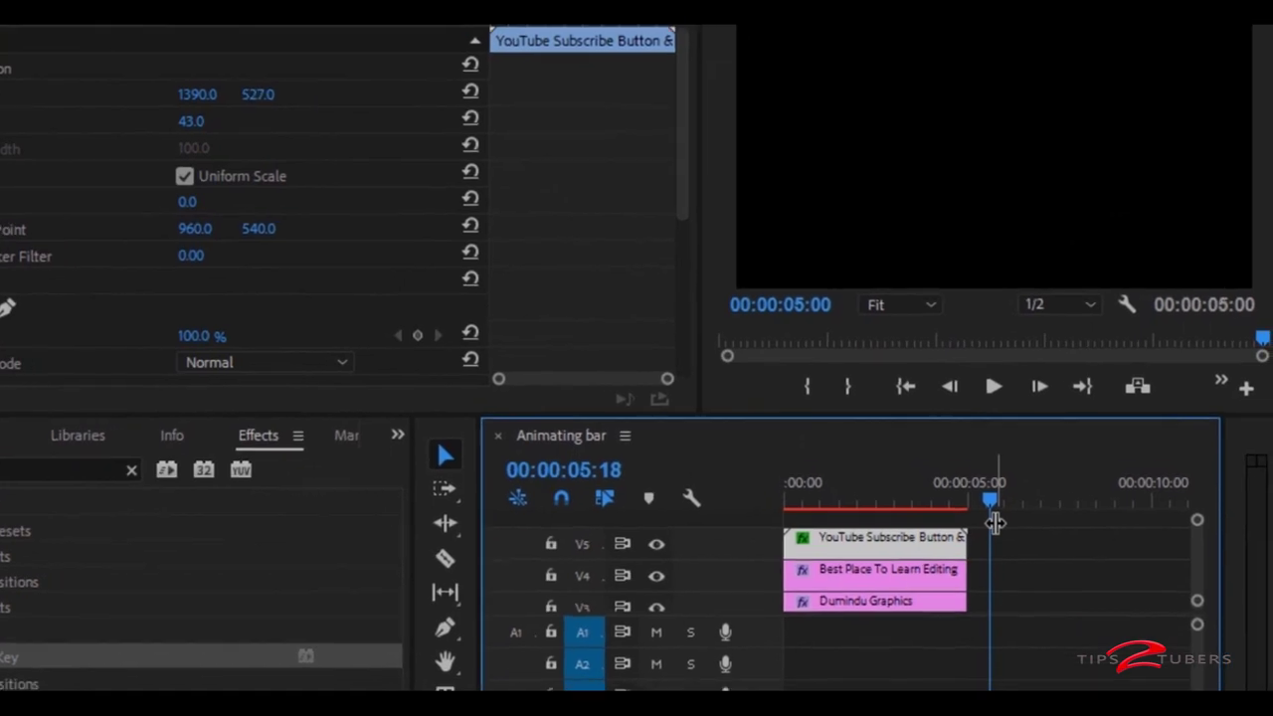
- Marquee-select the logo, tagline and subscribe clips and nest them into a sequence named 'Anim'
left_click_drag(965, 447, 751, 537)
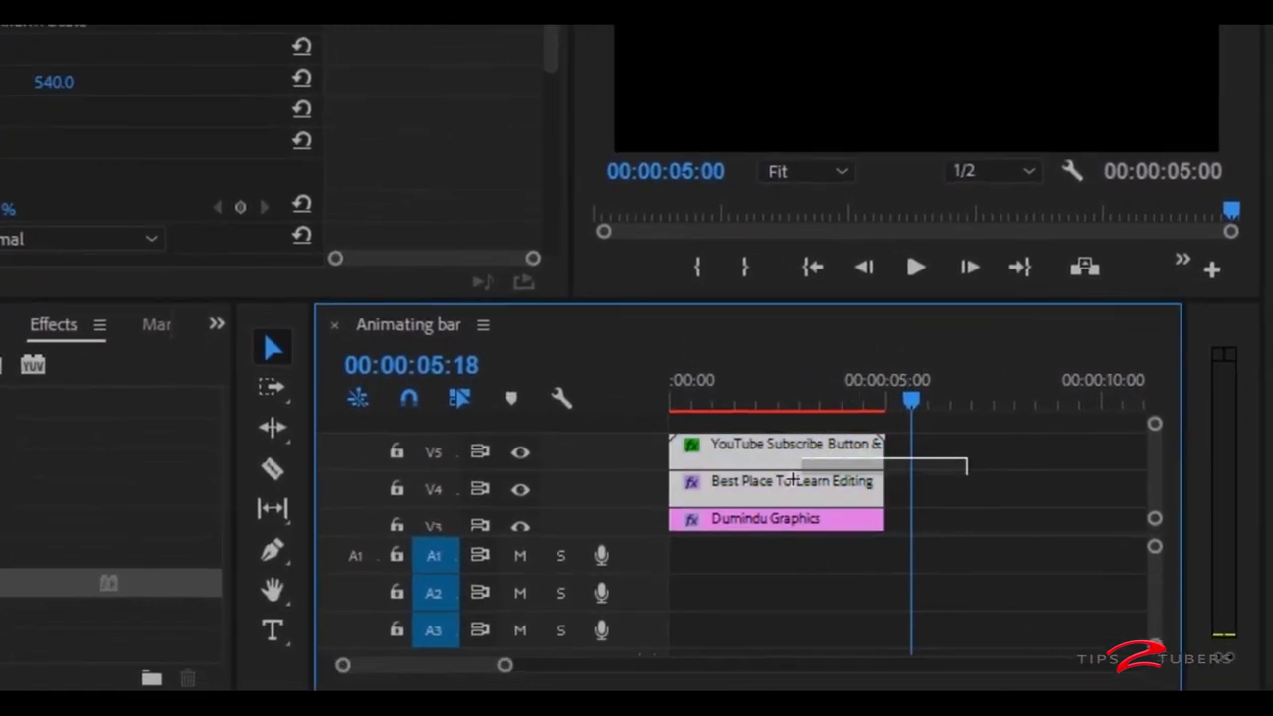
right_click(751, 537)
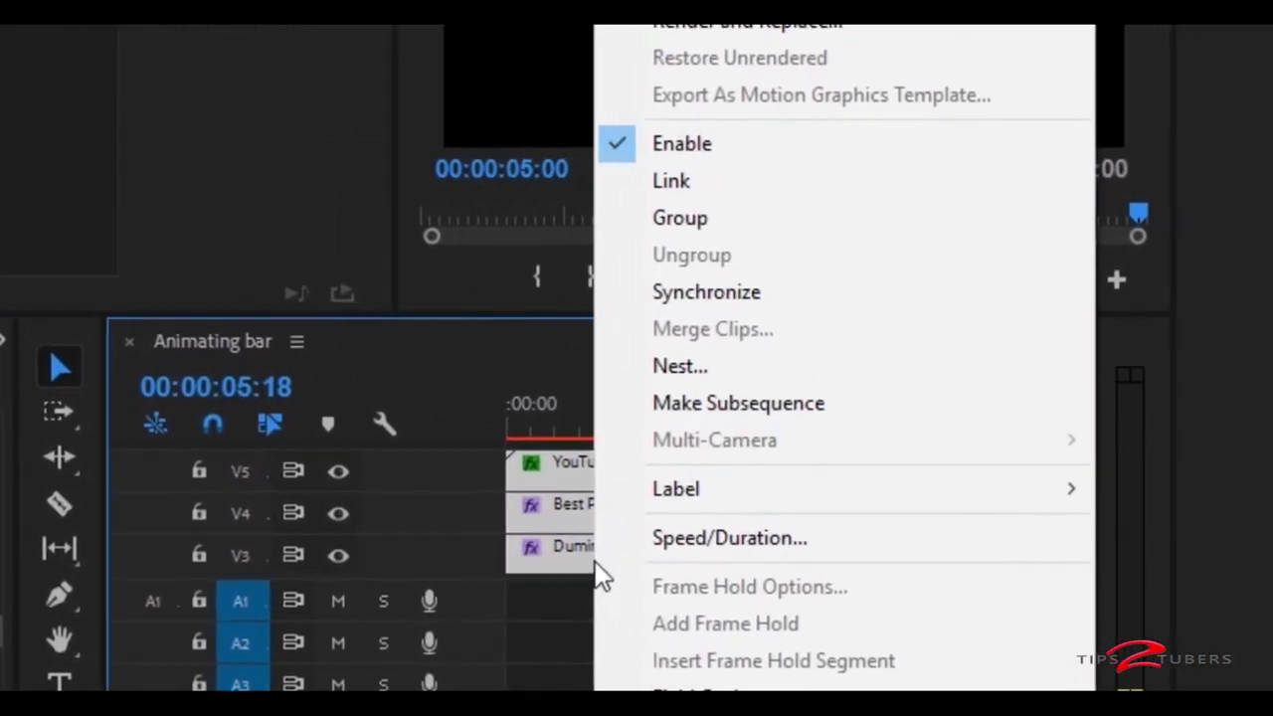
left_click(694, 365)
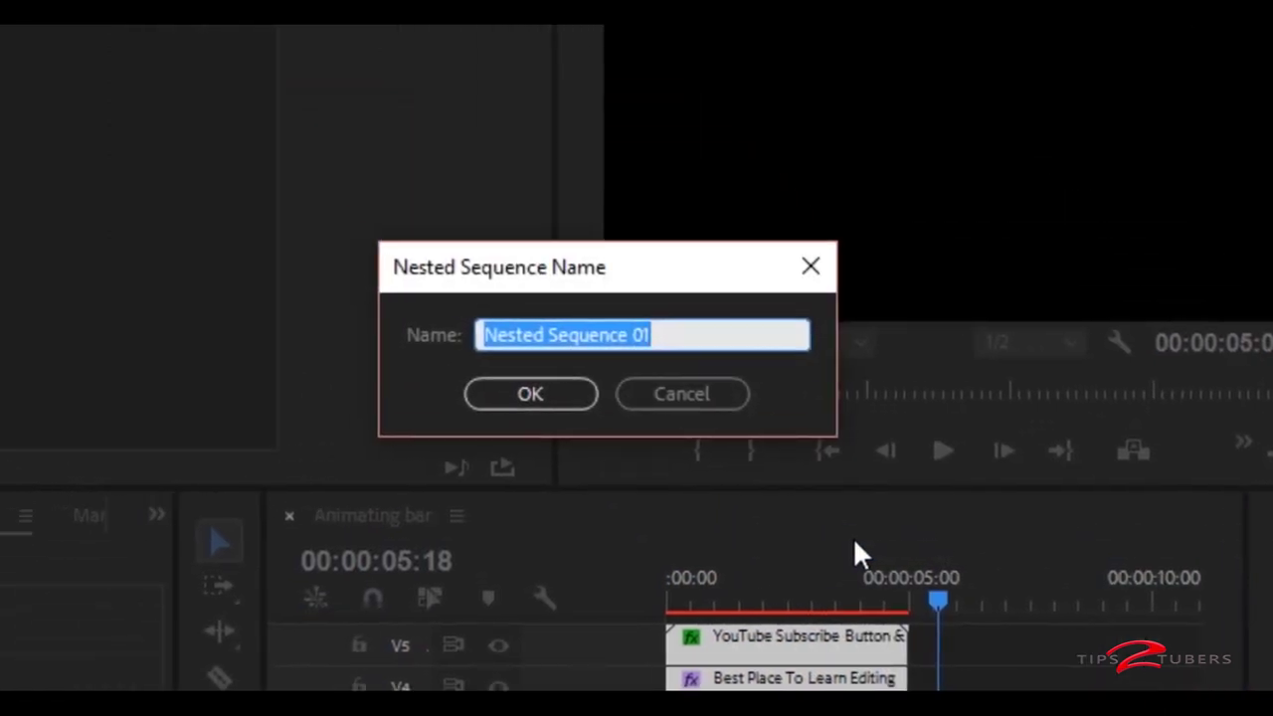
type("Anim")
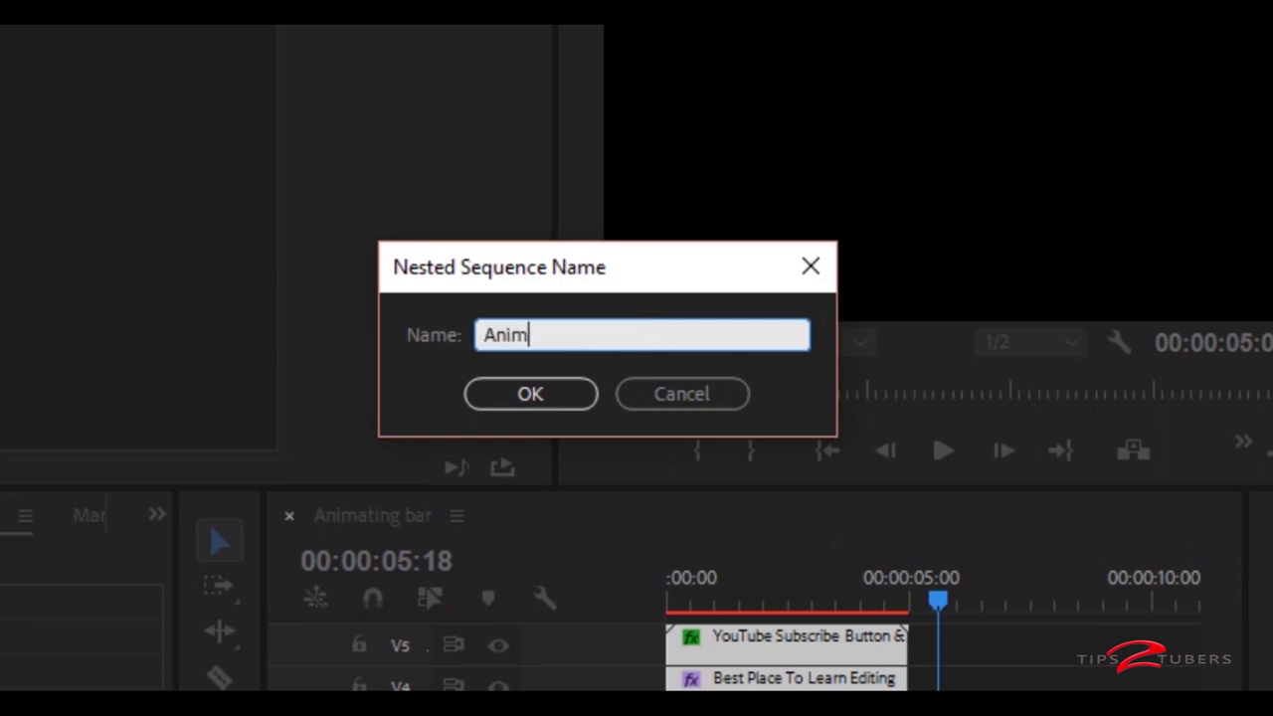
key("Return")
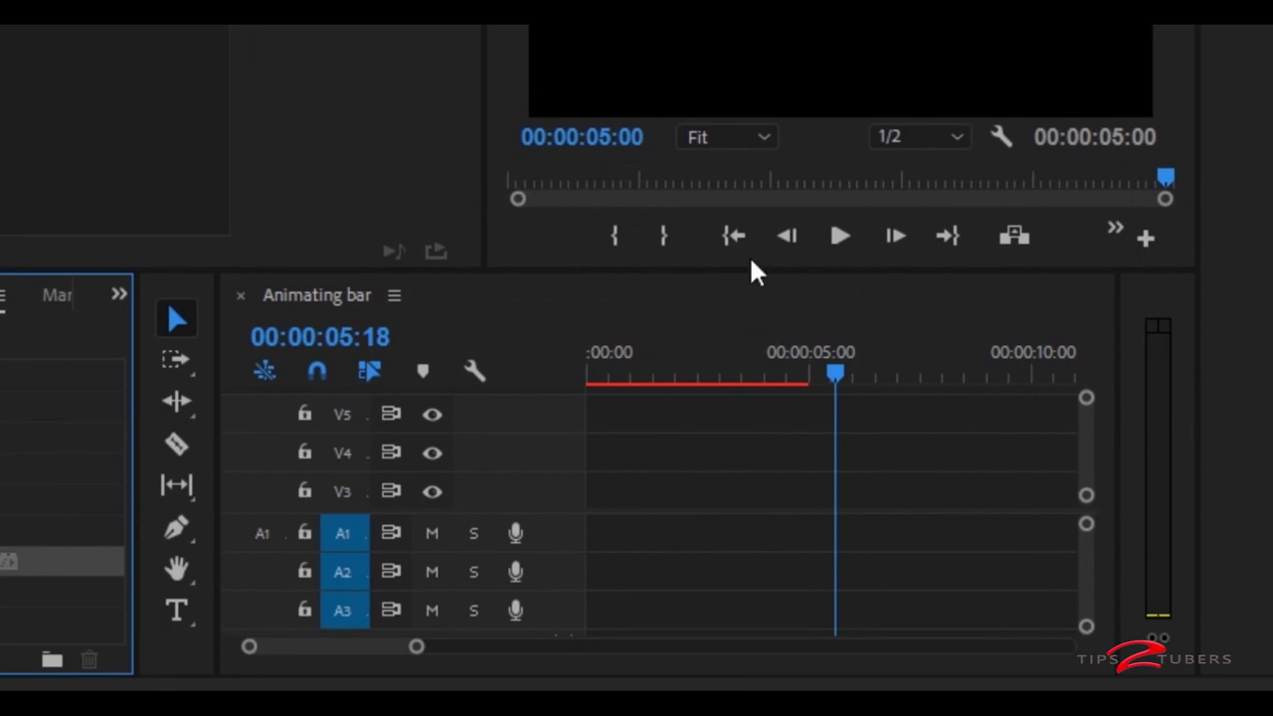
left_click(1092, 456)
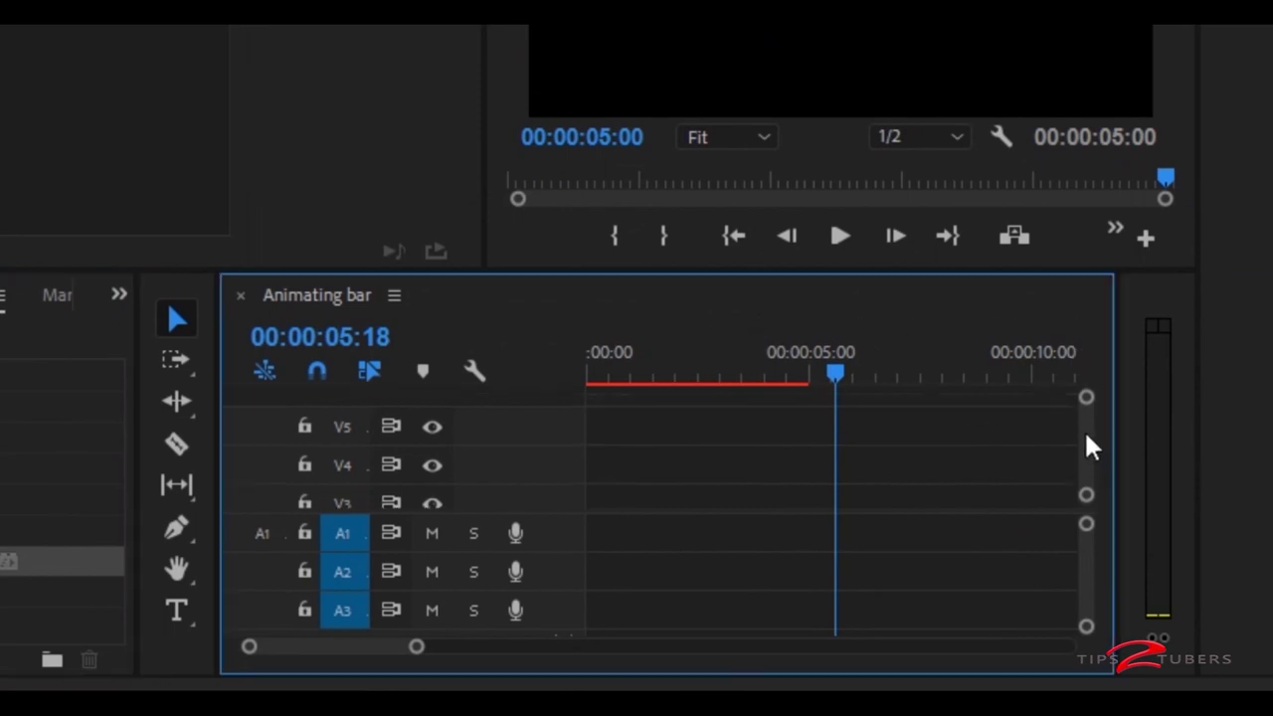
- Scrub the nested Anim clip from the start to confirm the button click plays
scroll(1084, 429, "down", 2)
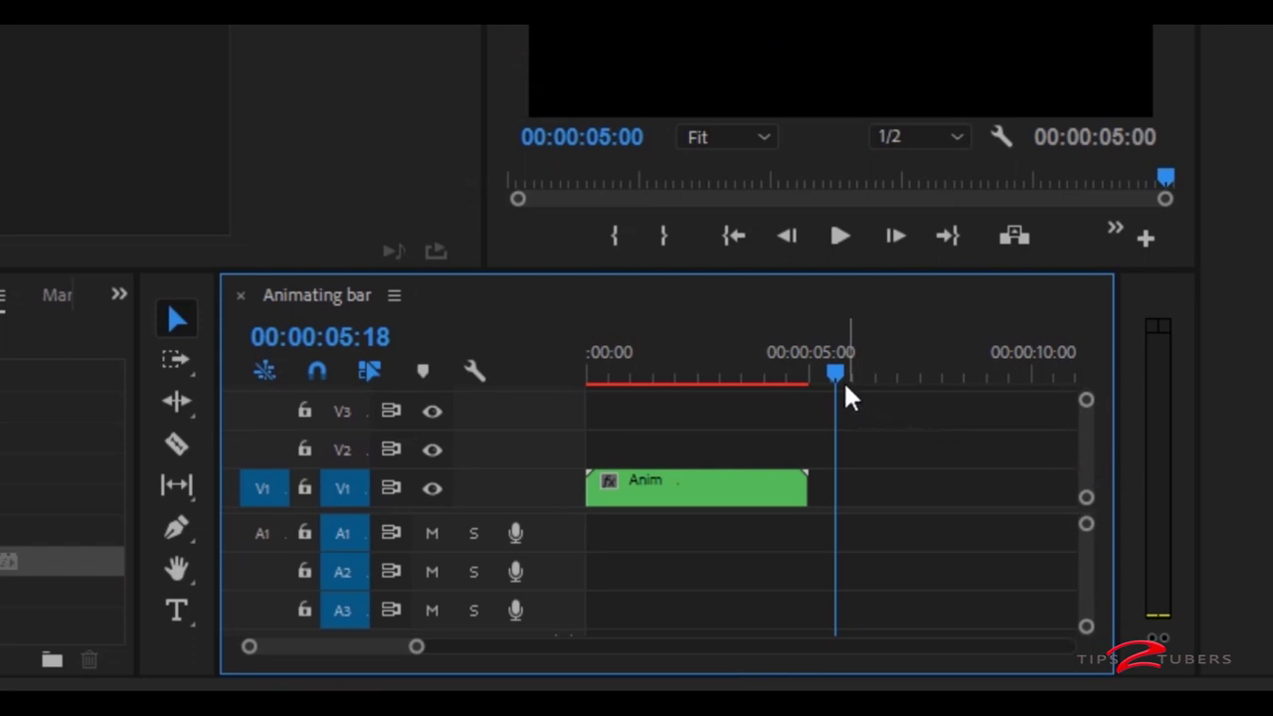
left_click_drag(835, 375, 793, 376)
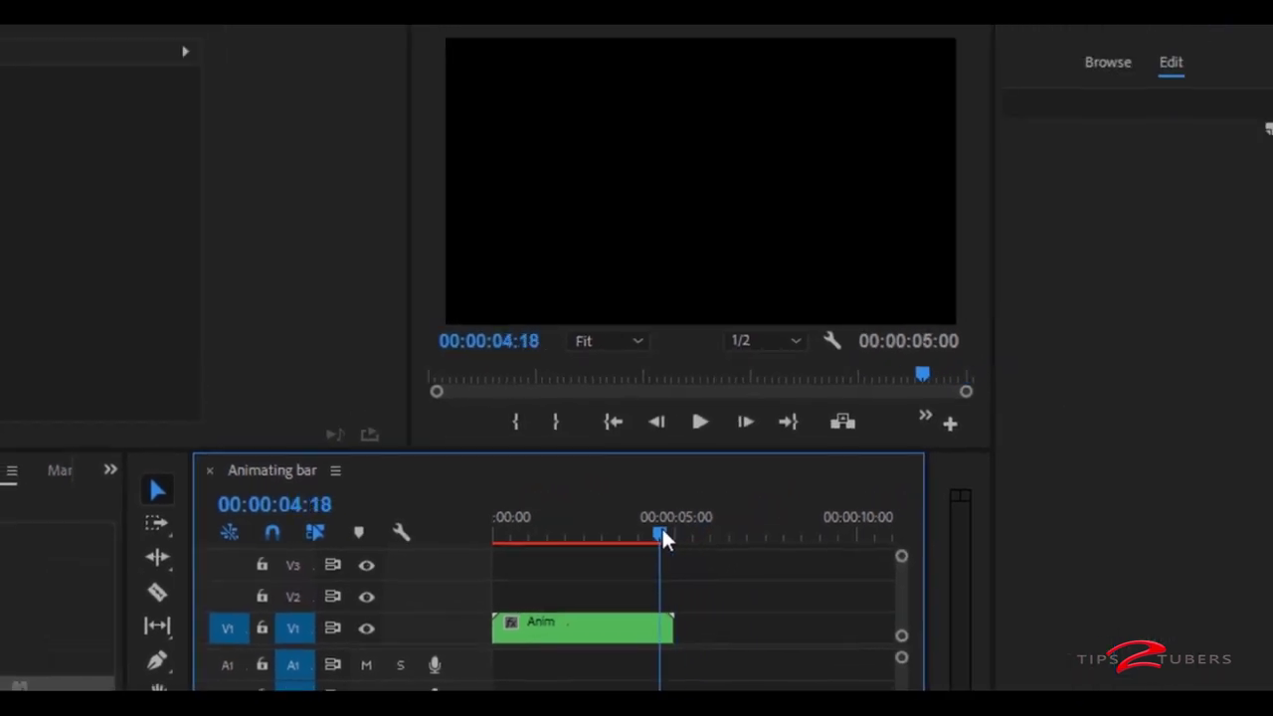
mouse_move(661, 537)
left_mouse_down()
mouse_move(498, 545)
mouse_move(515, 537)
left_mouse_up()
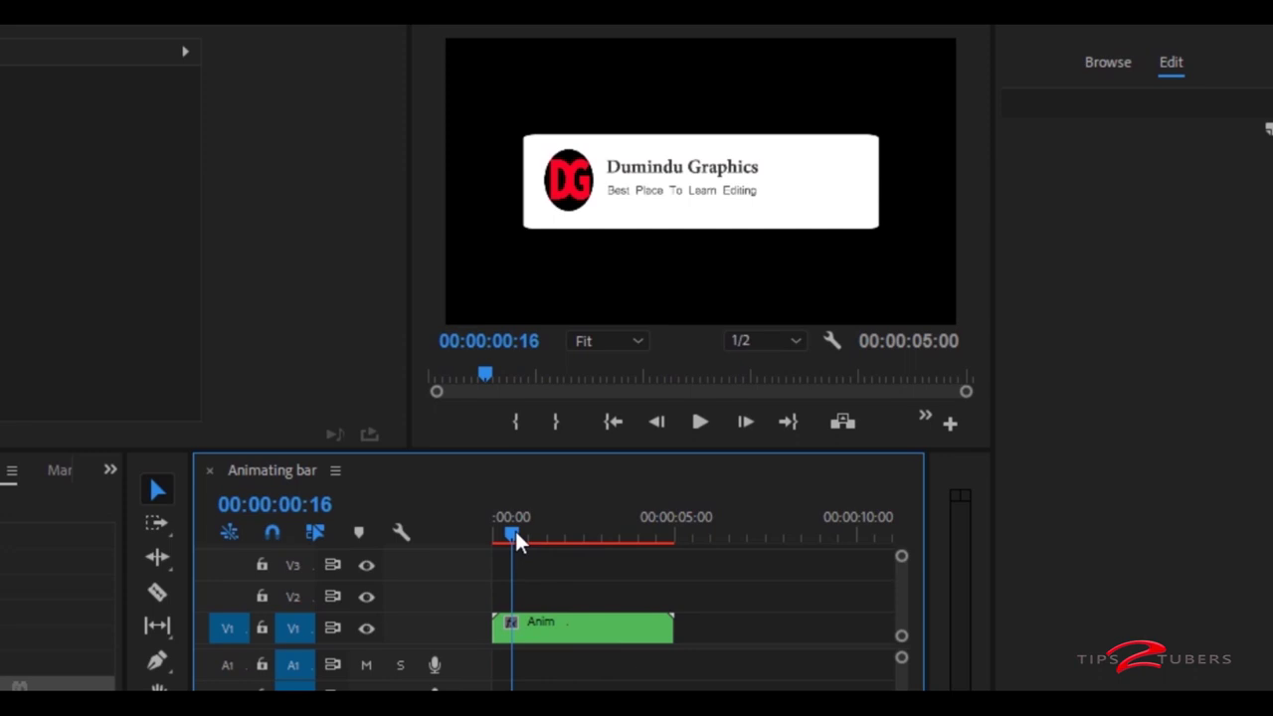
mouse_move(515, 535)
left_mouse_down()
mouse_move(575, 543)
mouse_move(500, 551)
left_mouse_up()
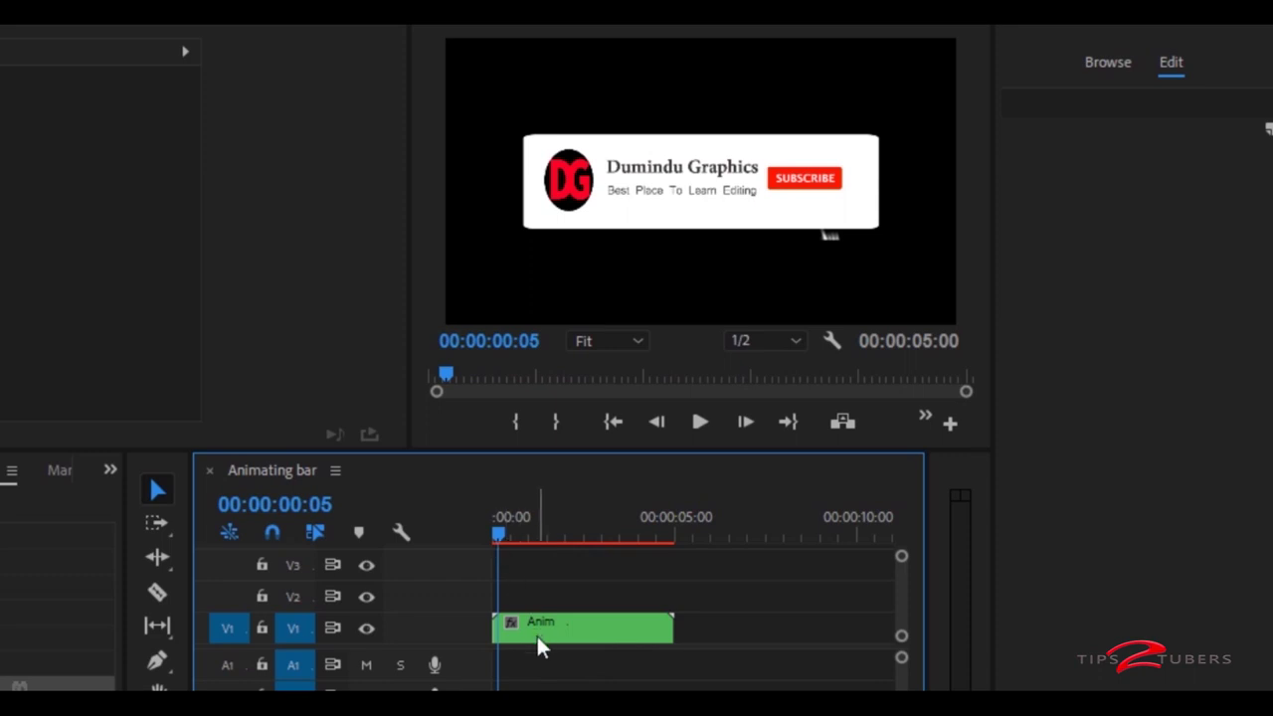
left_click_drag(515, 537, 559, 566)
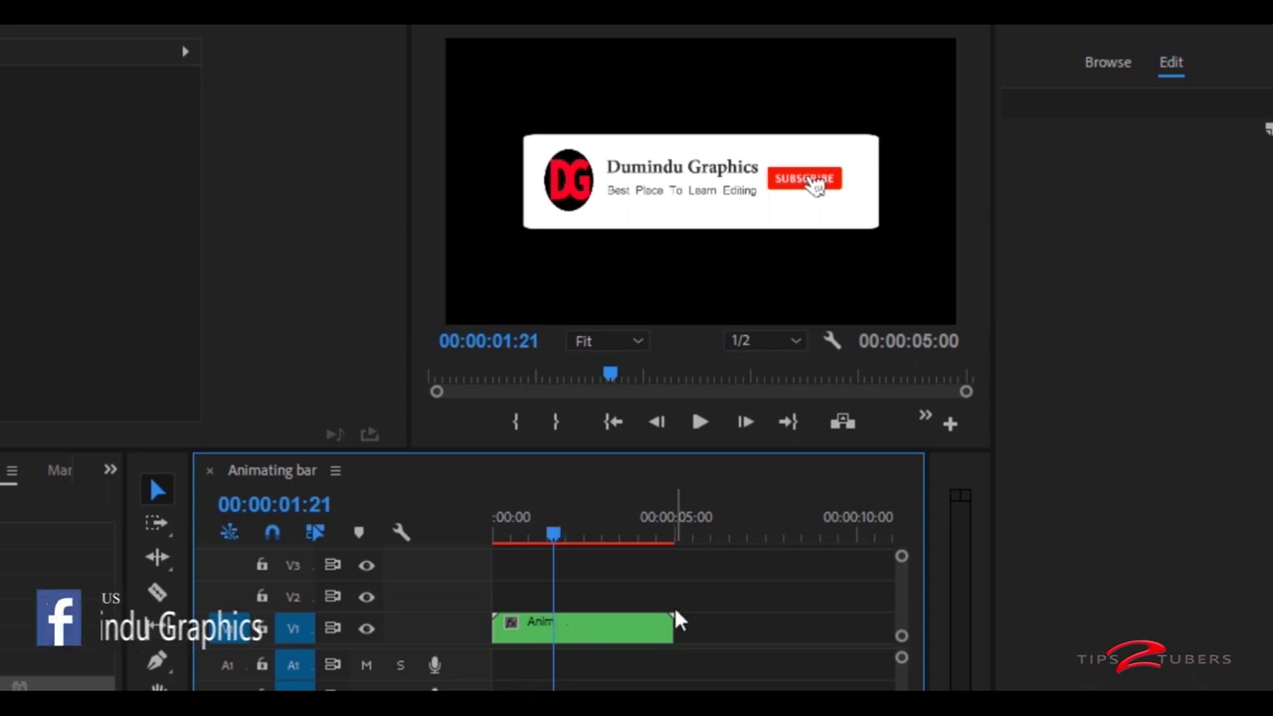
- Select the Anim clip, zoom into the timeline, and park the playhead at one second
left_click(661, 626)
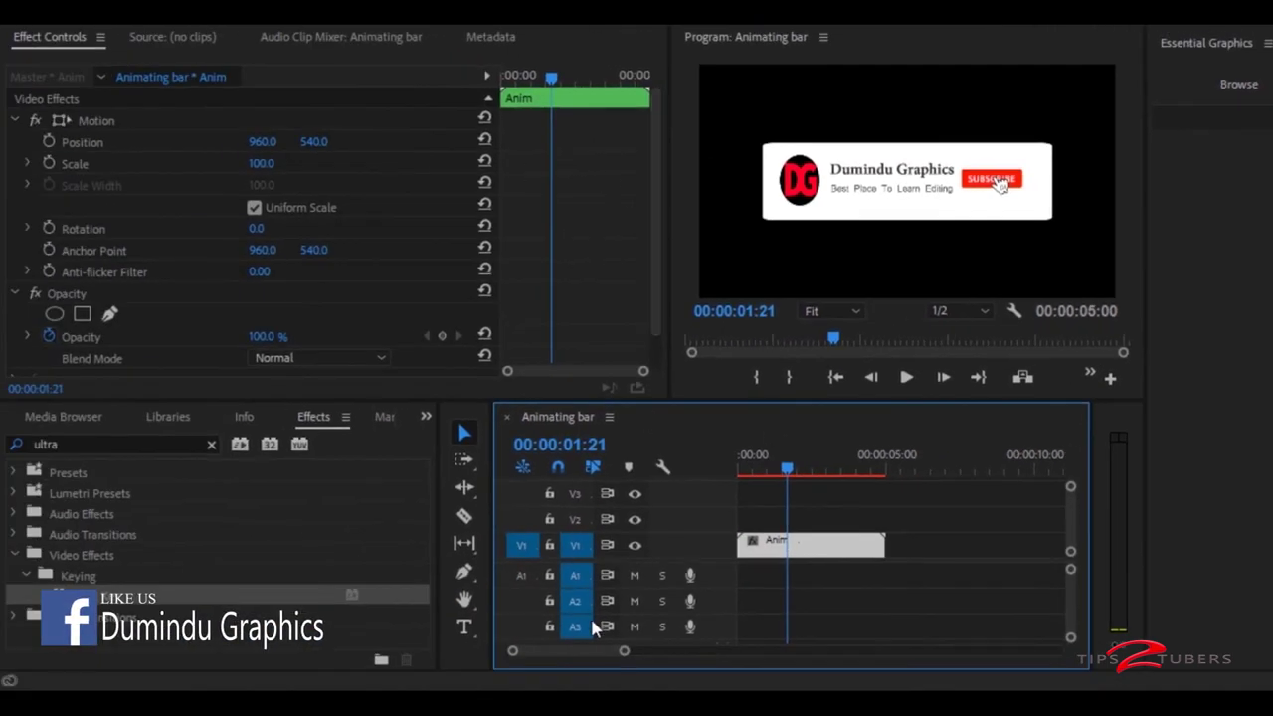
left_click_drag(624, 652, 611, 658)
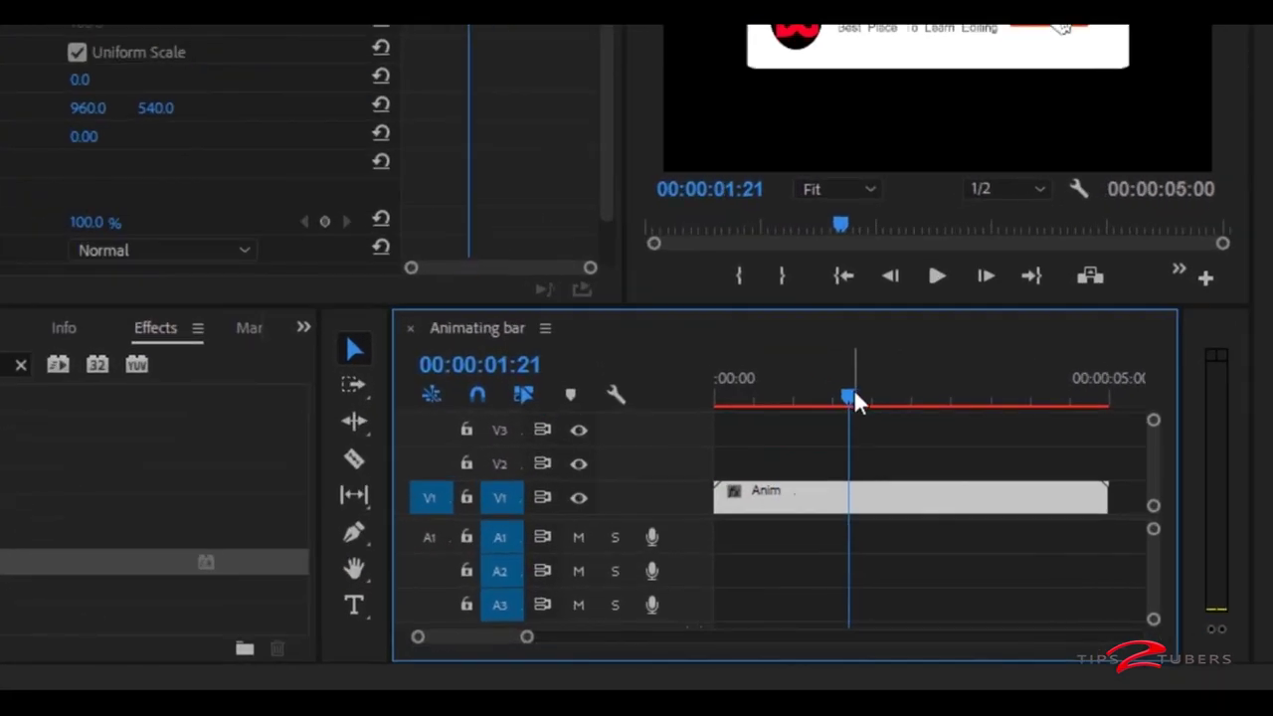
left_click_drag(851, 392, 796, 406)
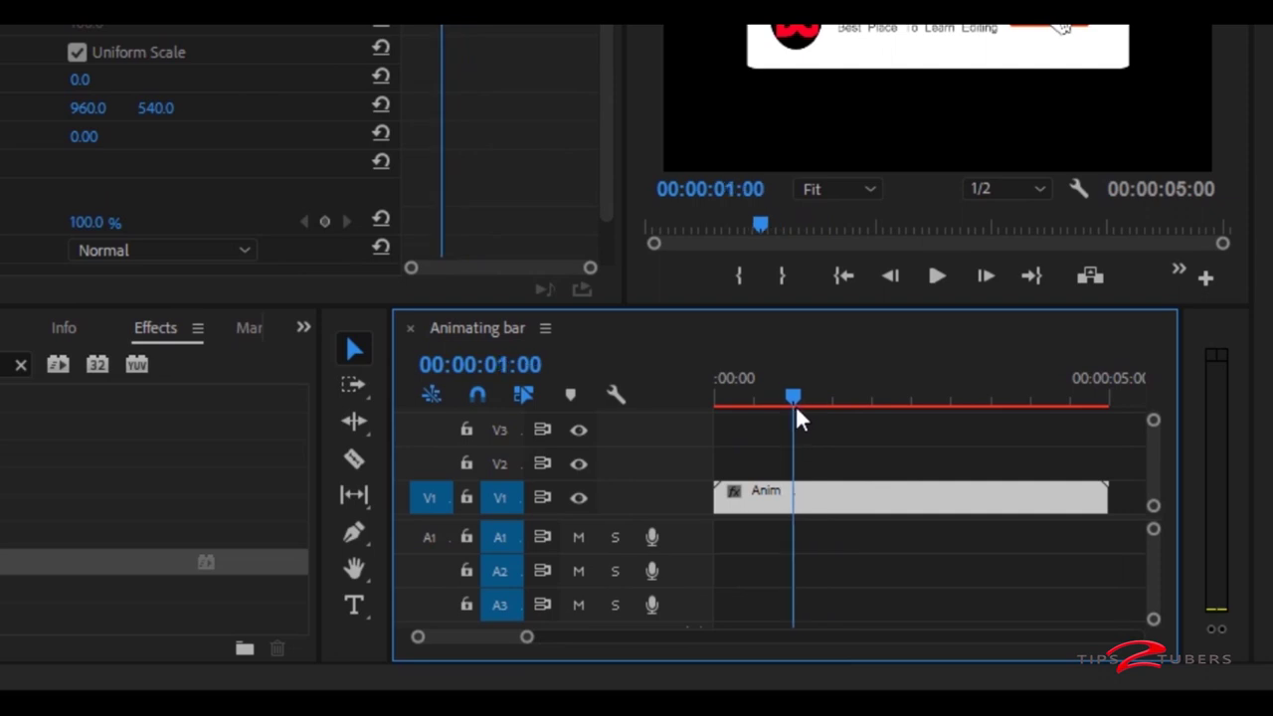
- Add Position keyframes to the Anim clip at 1:00 and 4:02
mouse_move(795, 411)
left_mouse_down()
mouse_move(772, 418)
mouse_move(795, 414)
left_mouse_up()
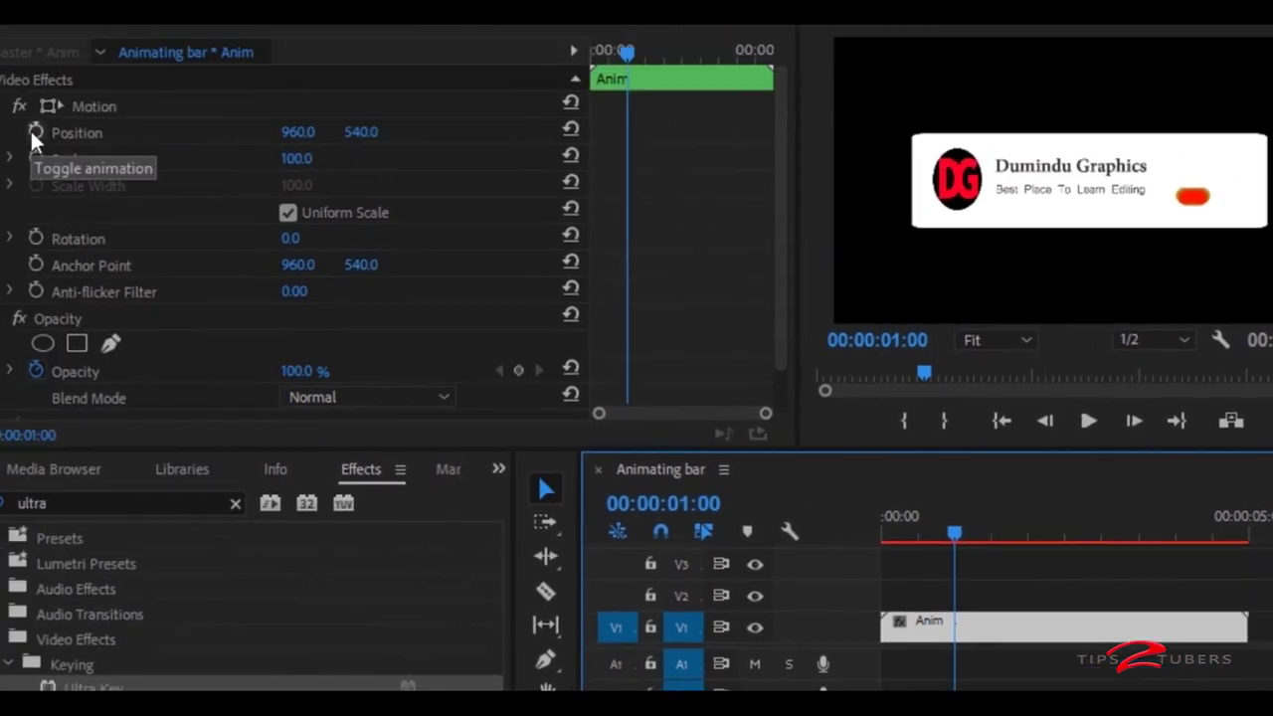
left_click(33, 131)
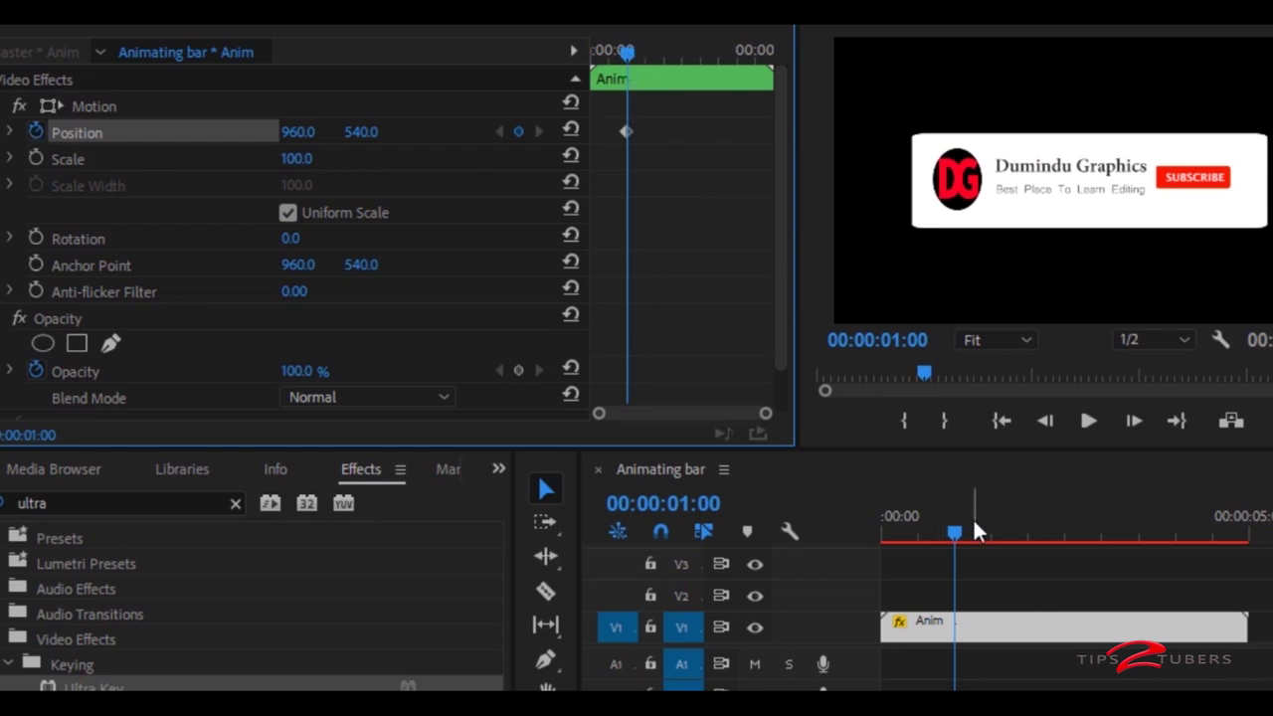
left_click_drag(974, 527, 1178, 565)
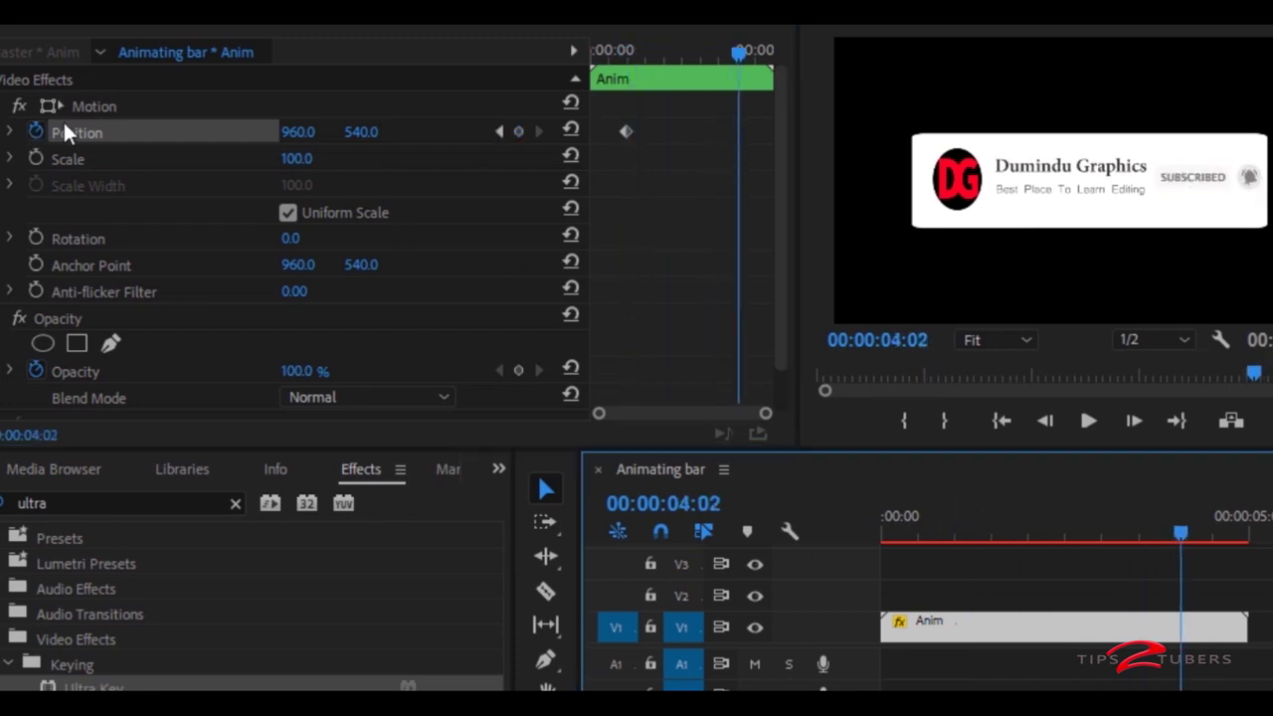
left_click(518, 131)
- Set Position Y to 1533 at 0:00 and push the bar below the frame at the clip's end
left_click_drag(1180, 531, 883, 533)
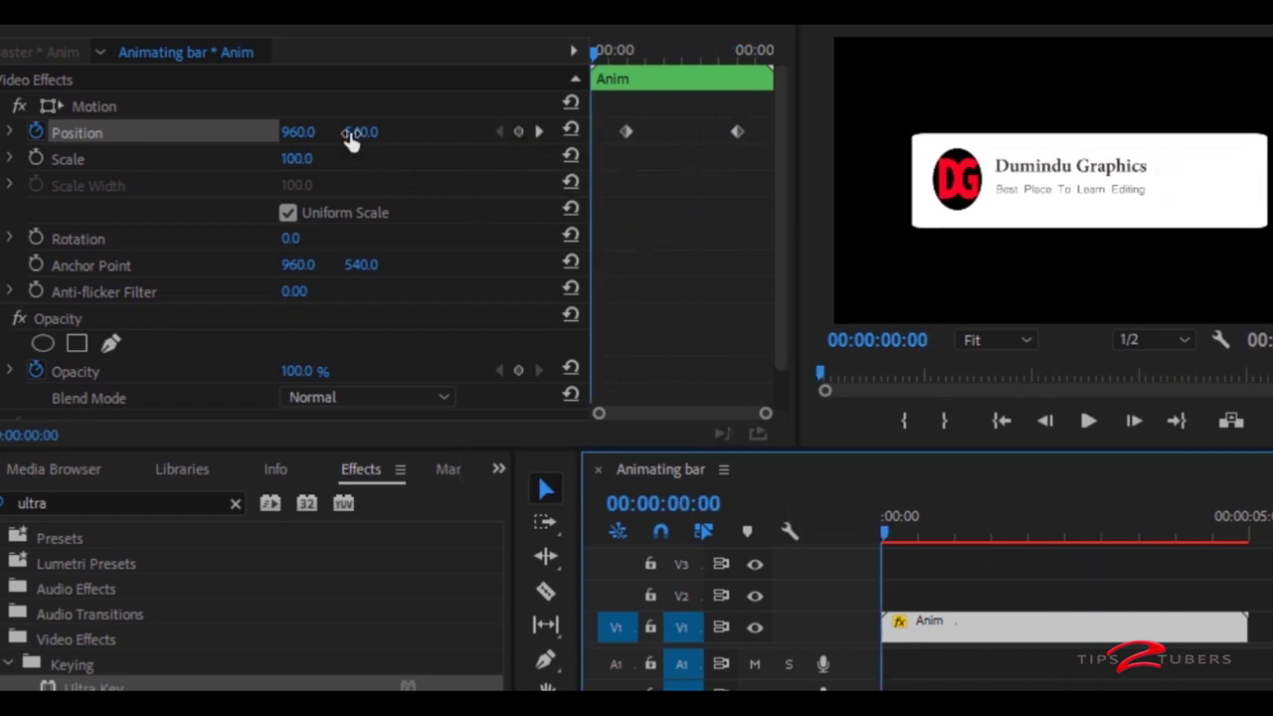
left_click_drag(350, 132, 1272, 114)
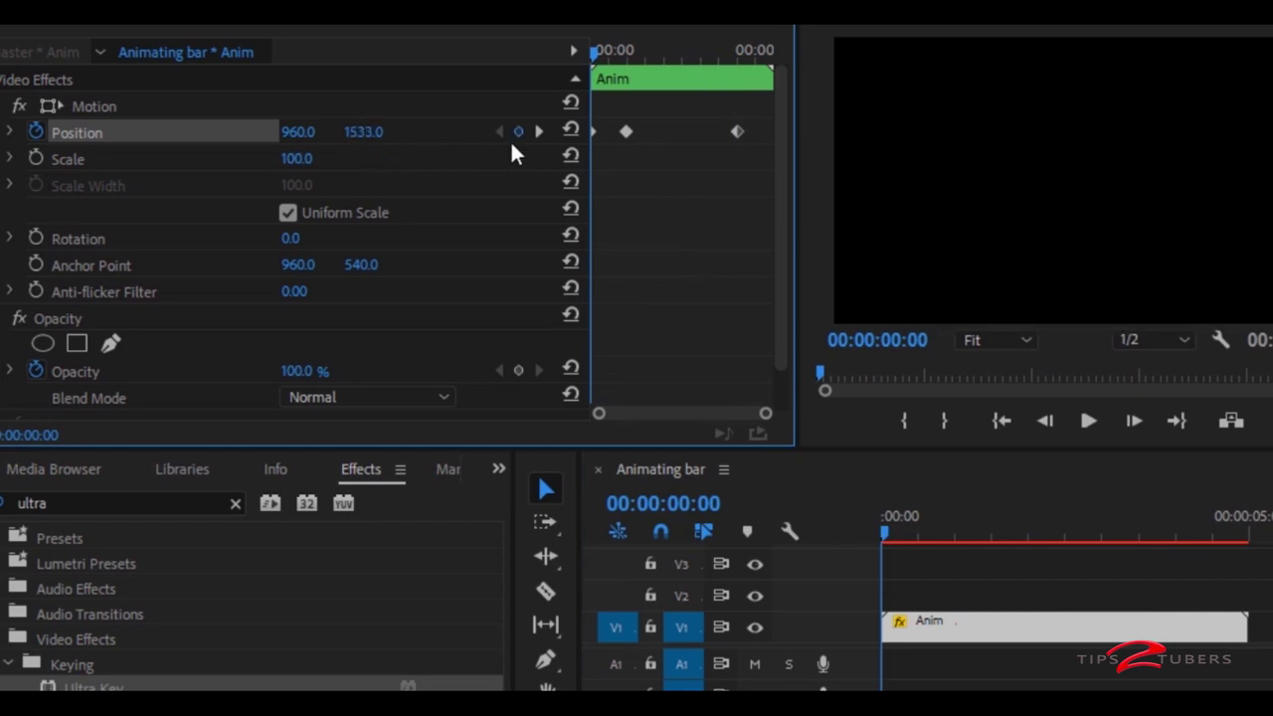
left_click_drag(606, 54, 786, 52)
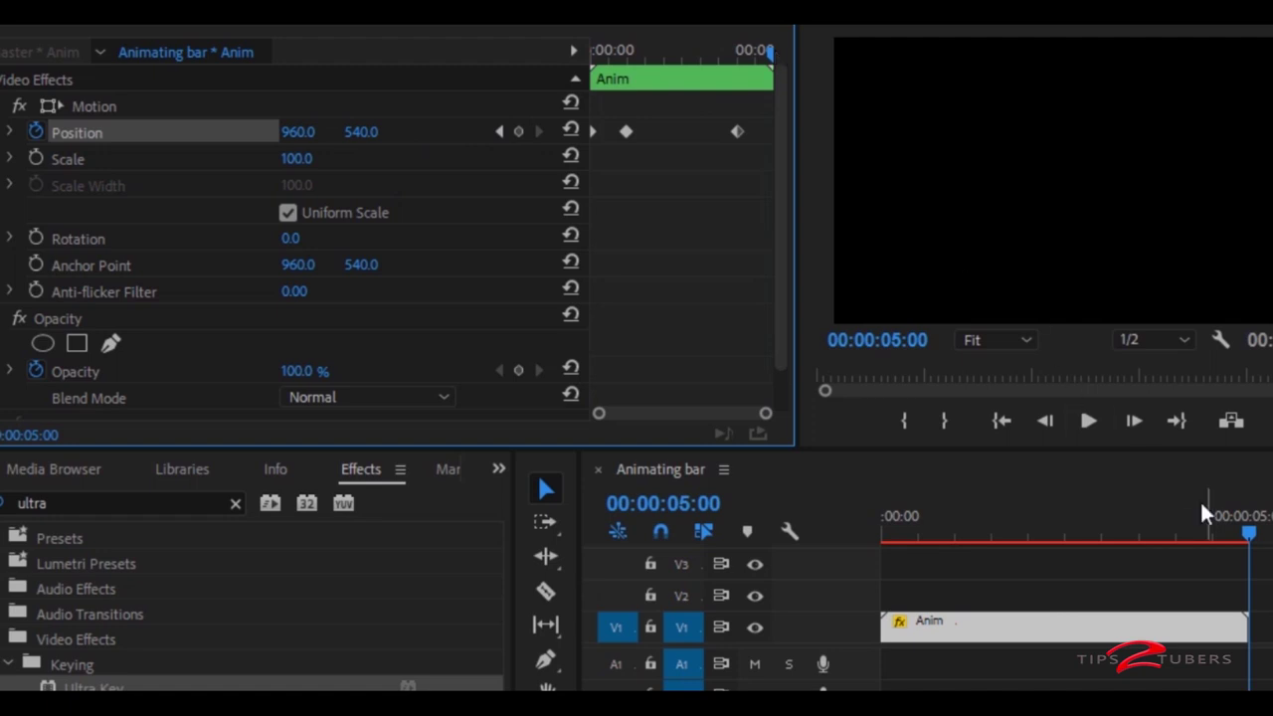
key("shift+3")
key("Left")
left_click_drag(355, 143, 826, 134)
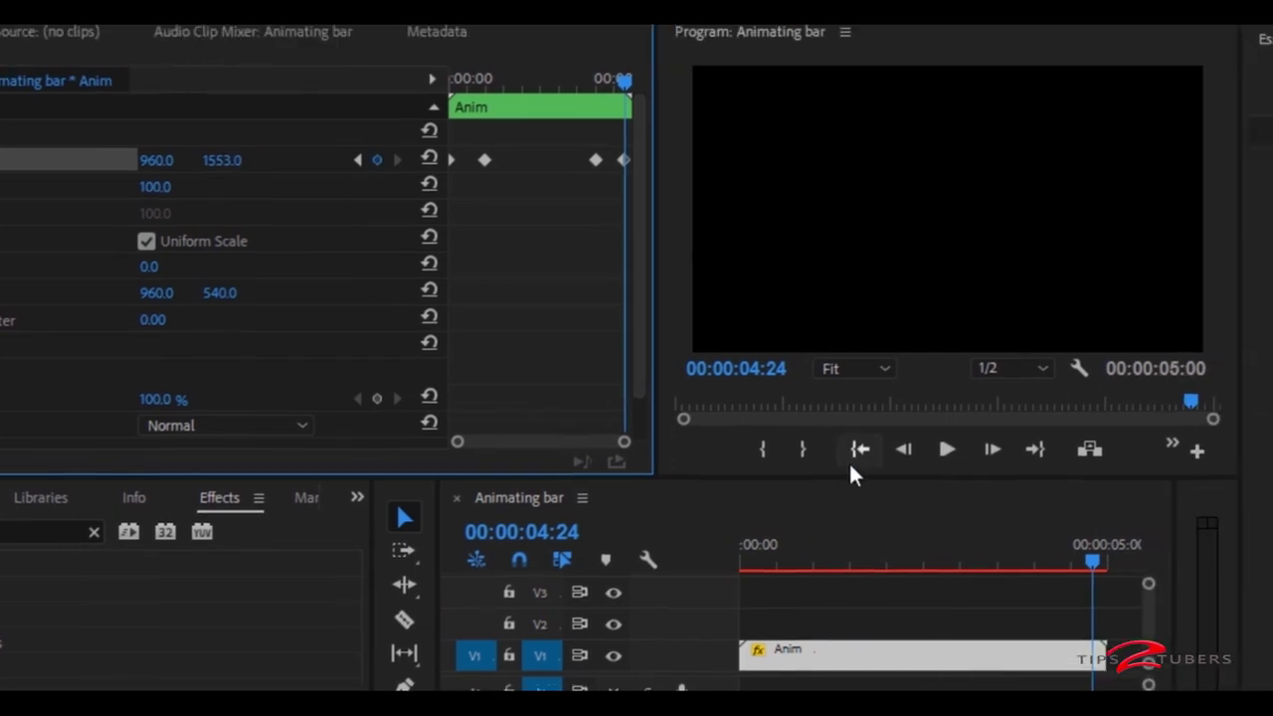
mouse_move(1069, 568)
left_mouse_down()
mouse_move(770, 590)
mouse_move(1030, 608)
mouse_move(778, 592)
left_mouse_up()
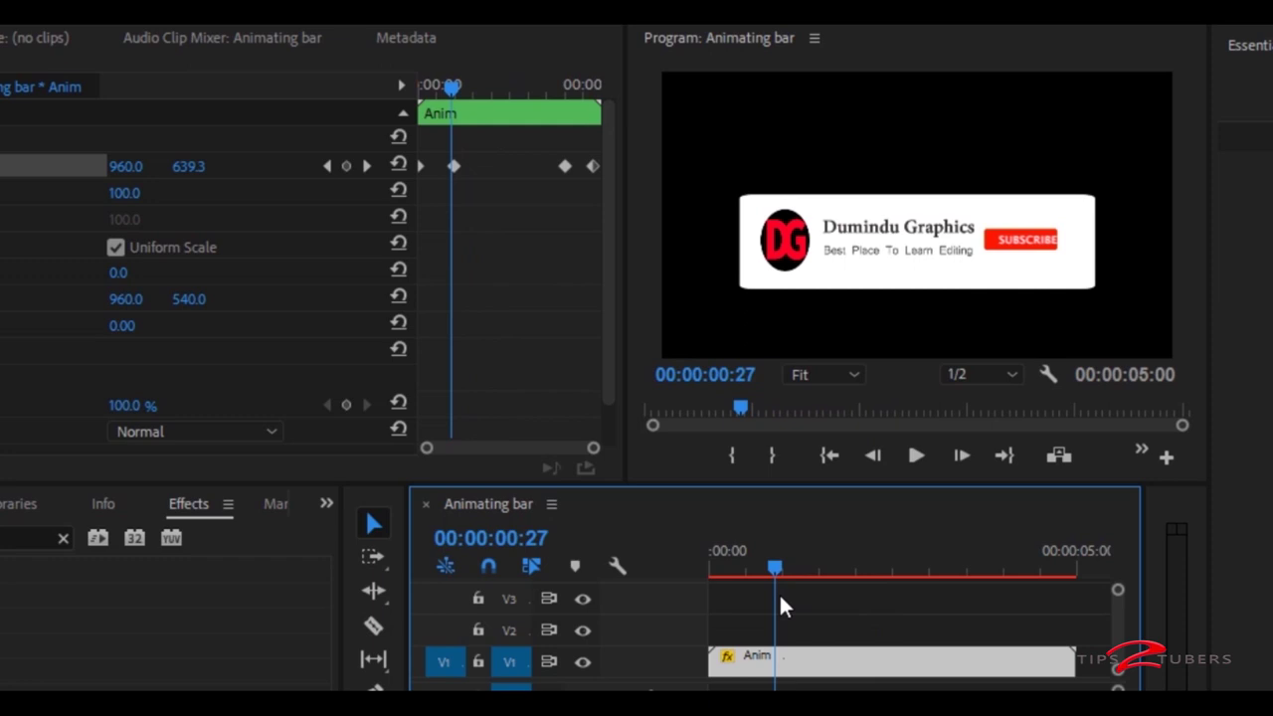
- Apply Ease In temporal interpolation to the slide-in Position keyframe
right_click(454, 164)
mouse_move(505, 376)
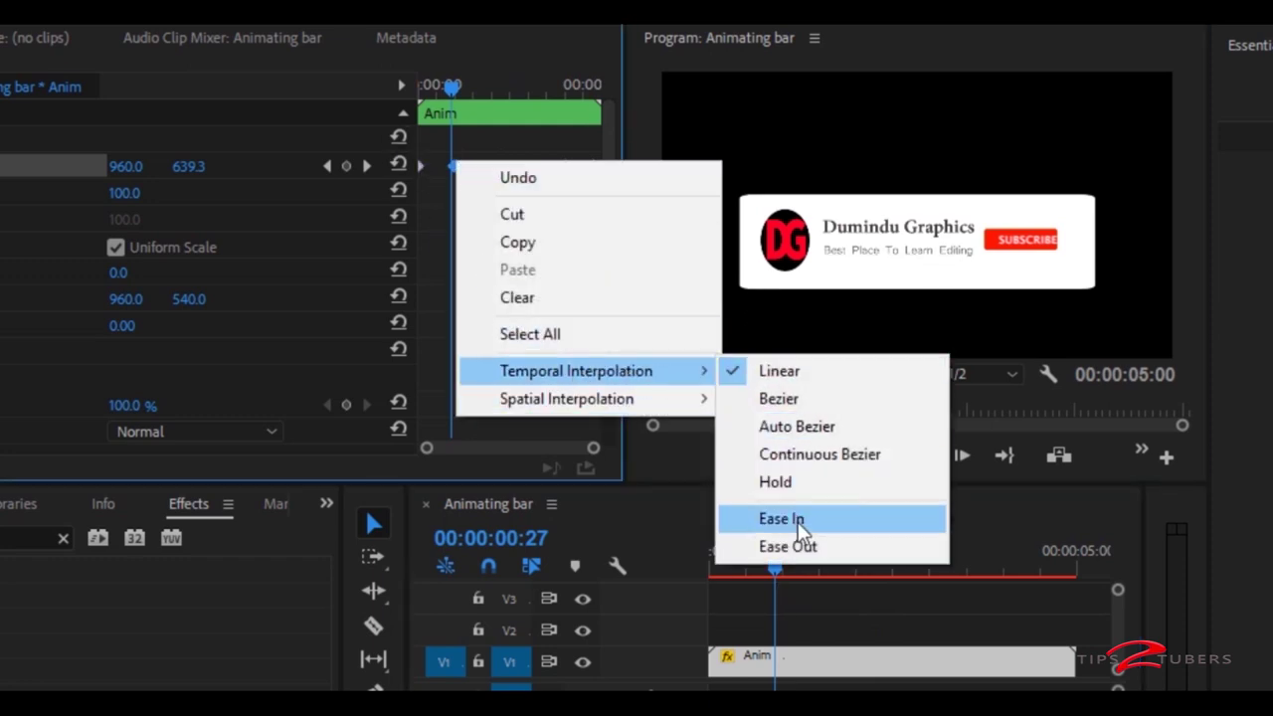
left_click(798, 522)
- Apply Ease Out temporal interpolation to the last Position keyframe
left_click(594, 166)
right_click(596, 167)
mouse_move(677, 380)
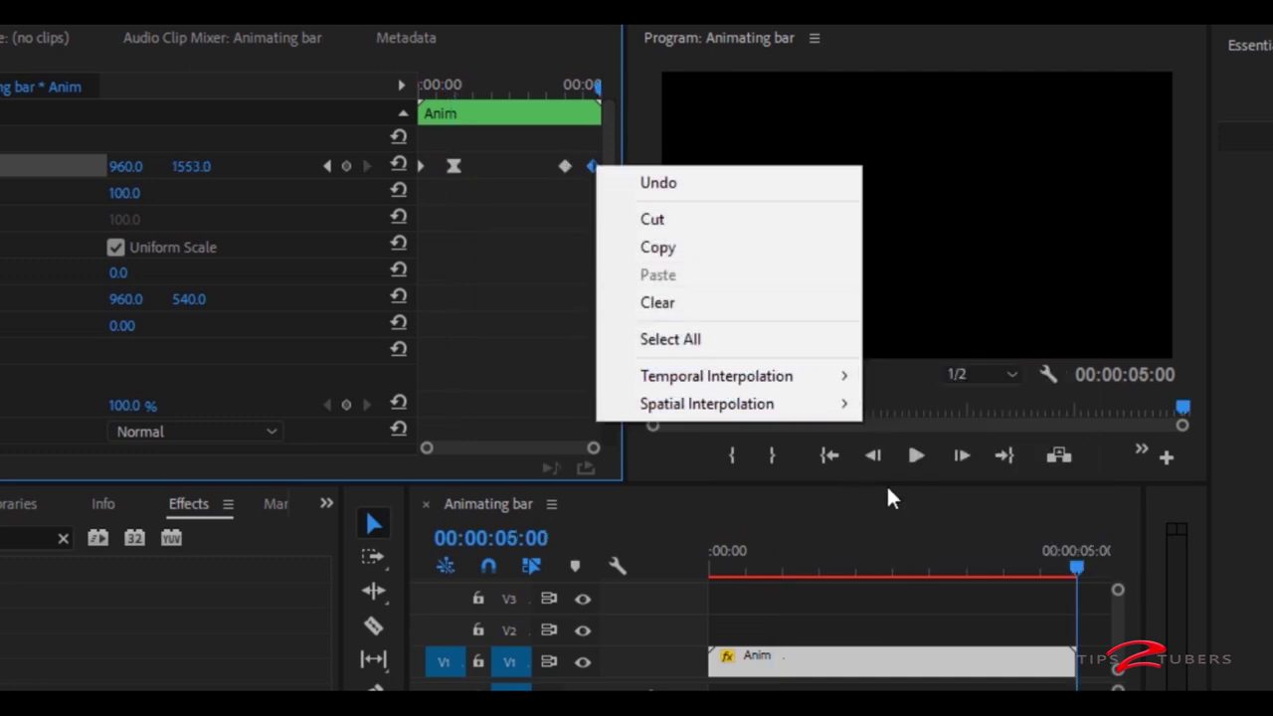
left_click(979, 551)
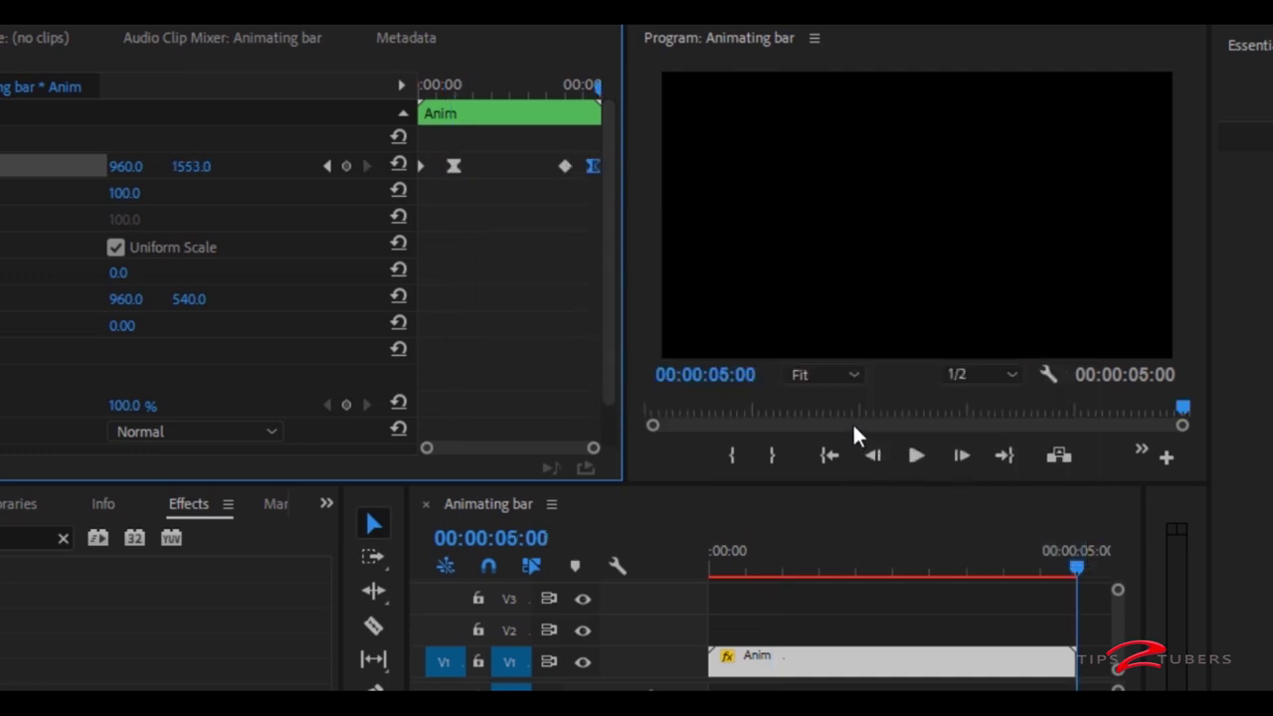
left_click(830, 452)
- Play the Animating bar sequence from the start to review the lower third
key("space")
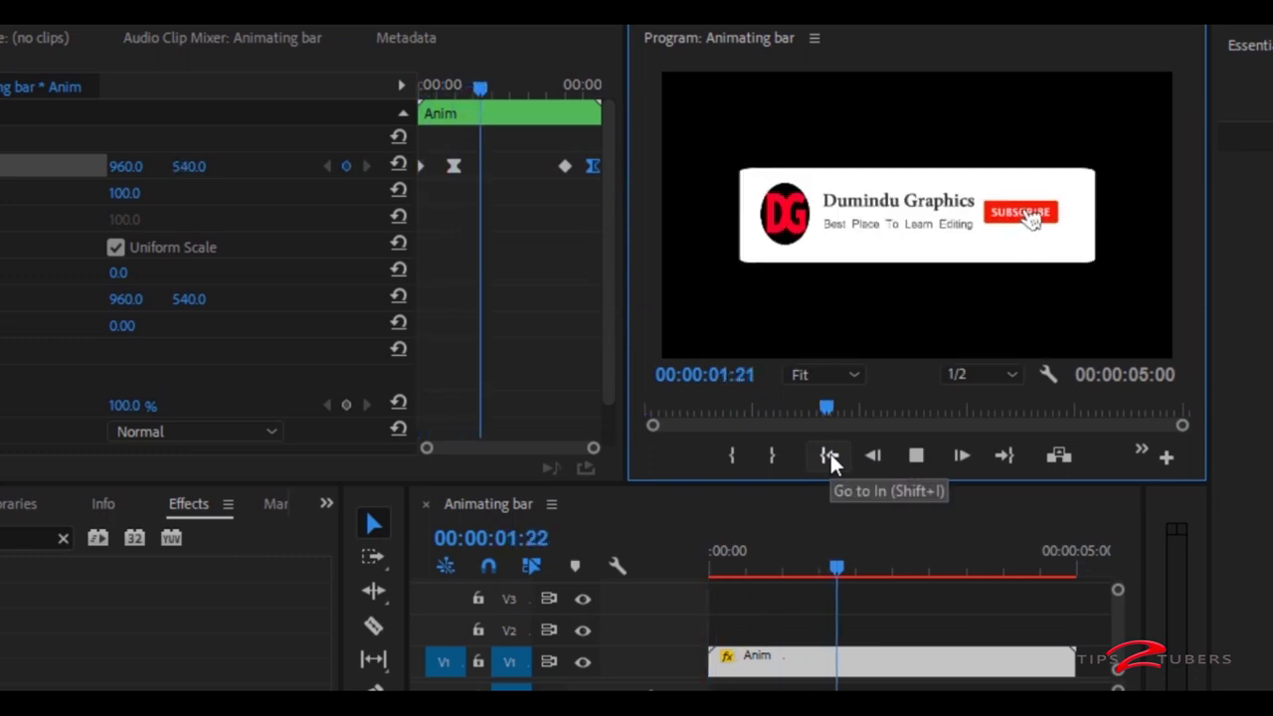